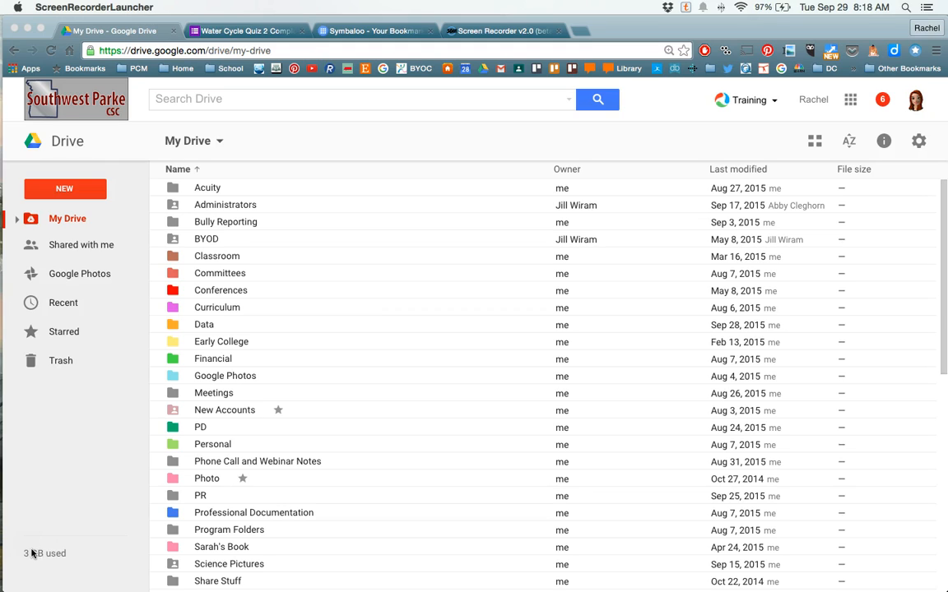
# Create a new blank Google Form from Google Drive
pyautogui.click(37, 554)
pyautogui.click(64, 190)
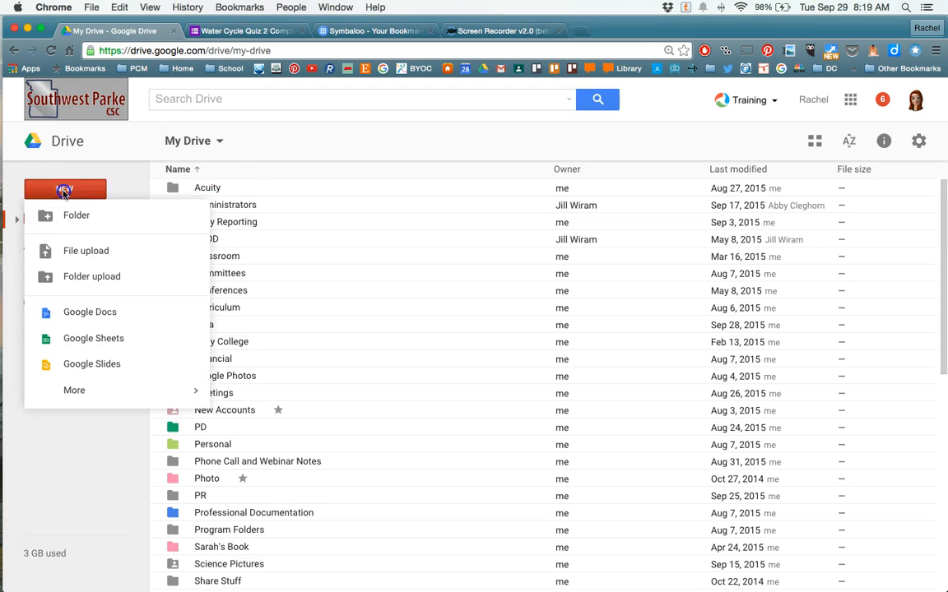
pyautogui.moveTo(72, 395)
pyautogui.click(80, 398)
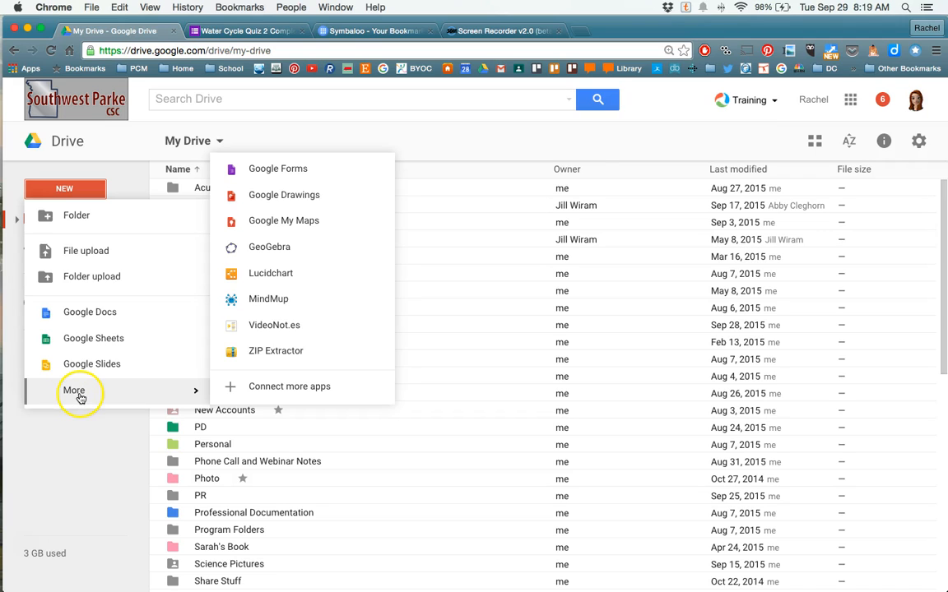
pyautogui.click(269, 171)
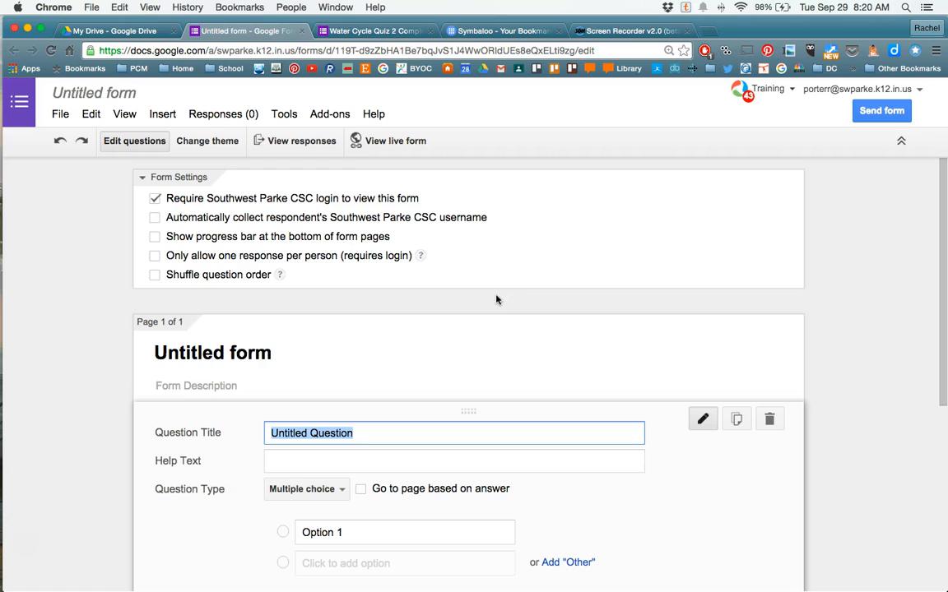
# Rename the form as "Water Cycle Quiz" and enable automatic collection of respondents' Southwest Parke CSC usernames
pyautogui.click(88, 95)
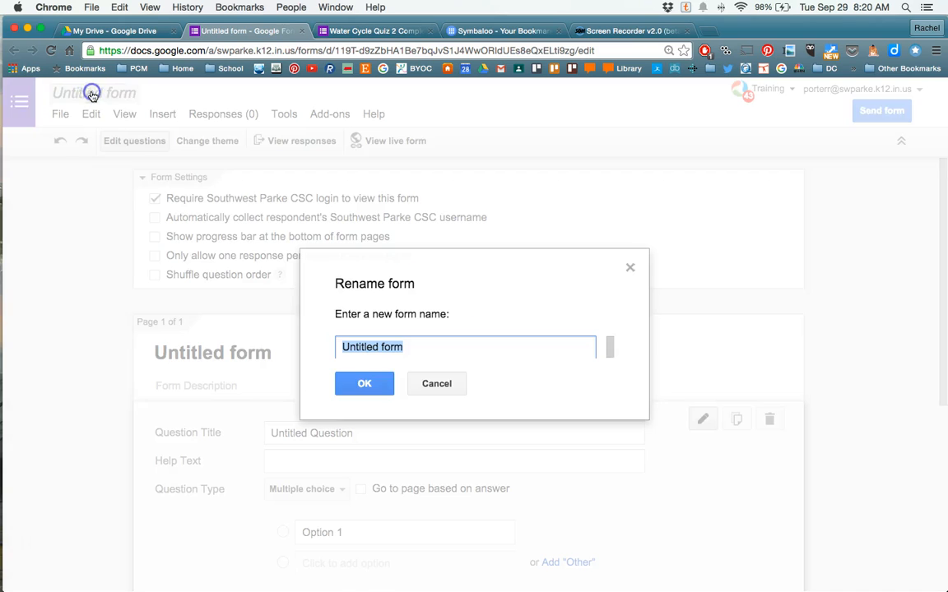
pyautogui.write('W')
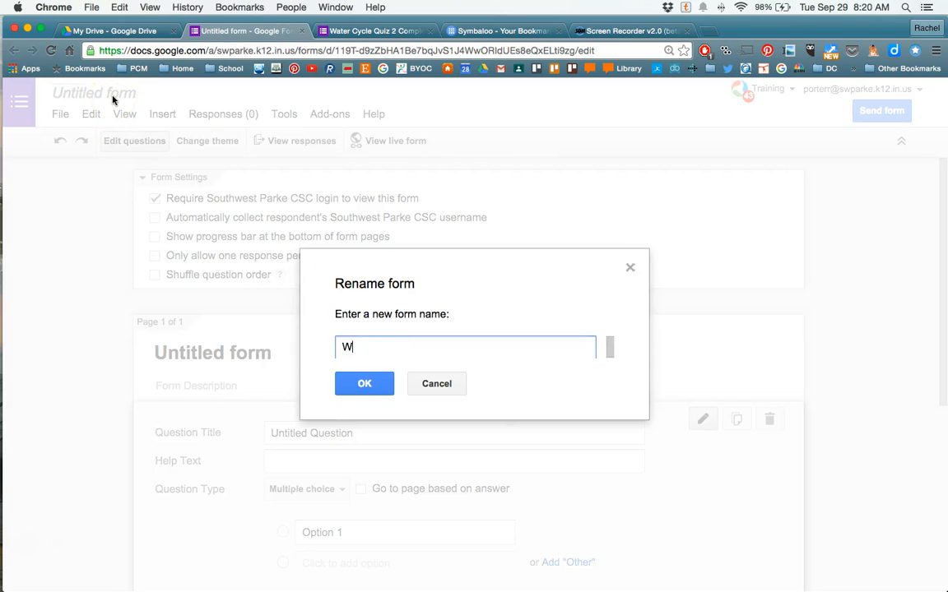
pyautogui.write('ater Cycle QUIZ')
pyautogui.press('BackSpace')
pyautogui.press('BackSpace')
pyautogui.press('BackSpace')
pyautogui.write('uiz')
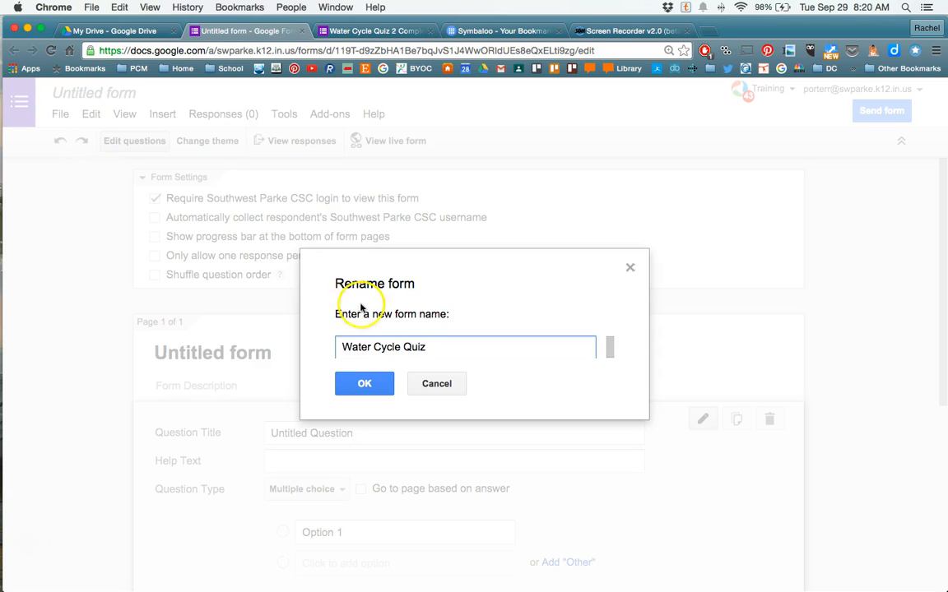
pyautogui.click(370, 387)
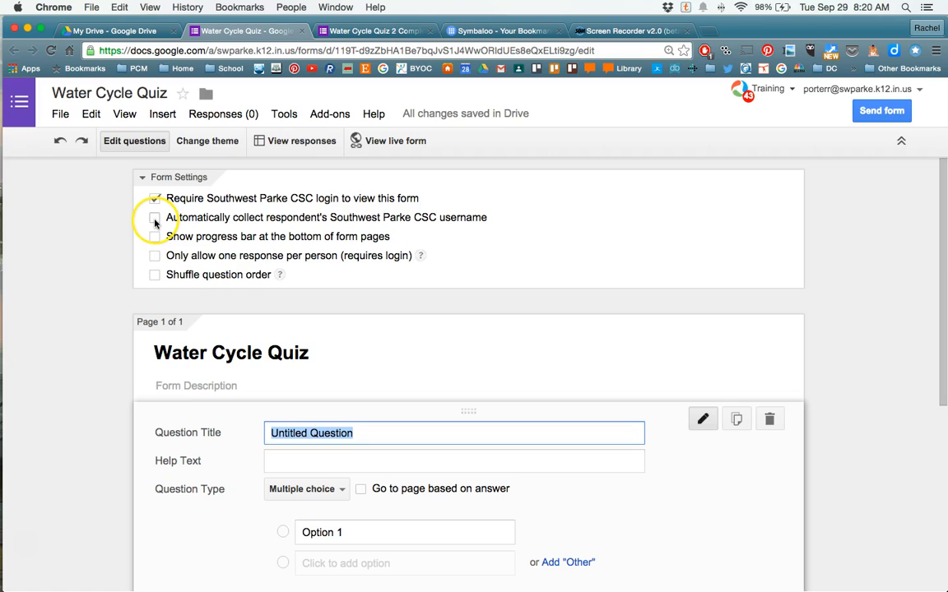
pyautogui.click(155, 219)
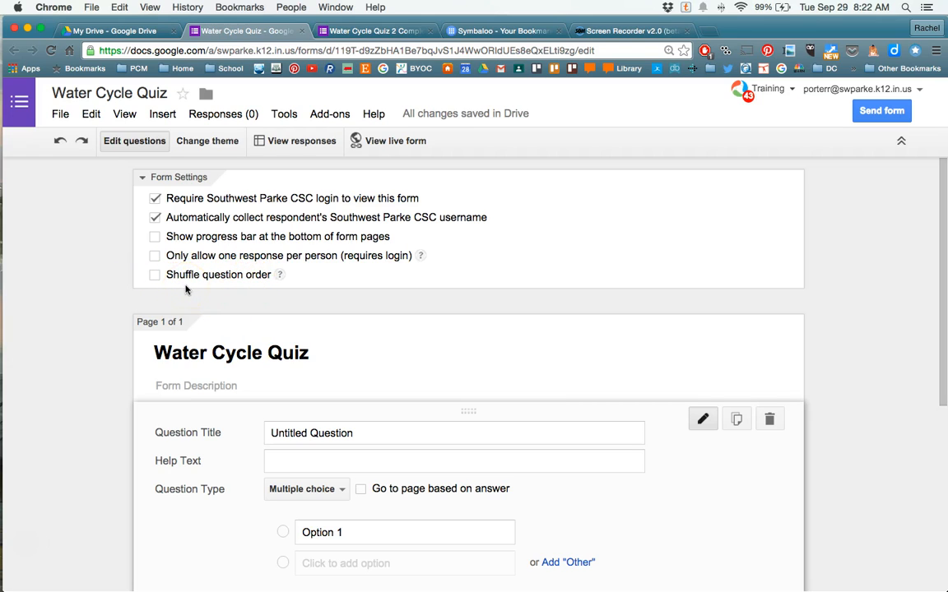
# Set the first question's type to Text
pyautogui.scroll(-2, 482, 434)
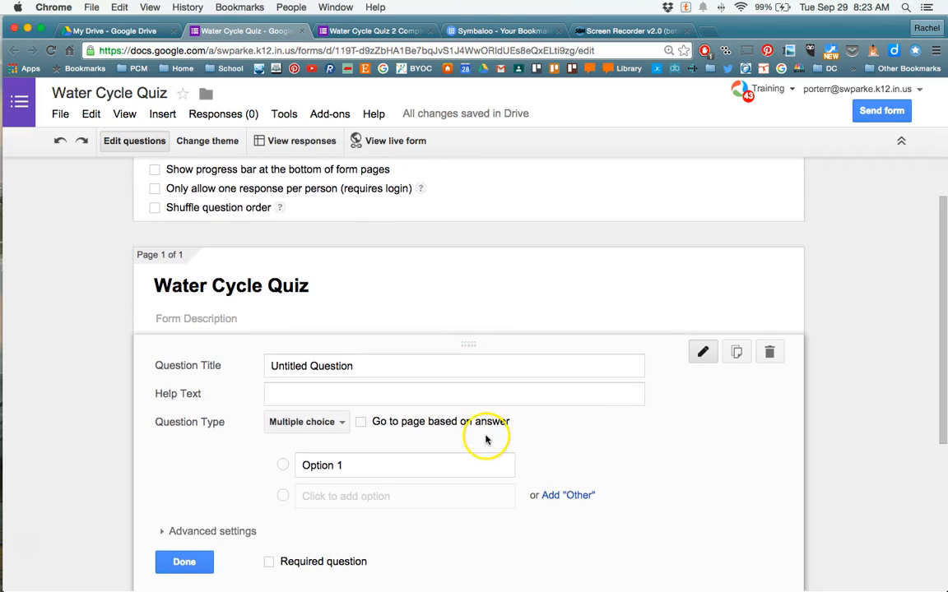
pyautogui.scroll(-1, 485, 440)
pyautogui.scroll(-2, 426, 432)
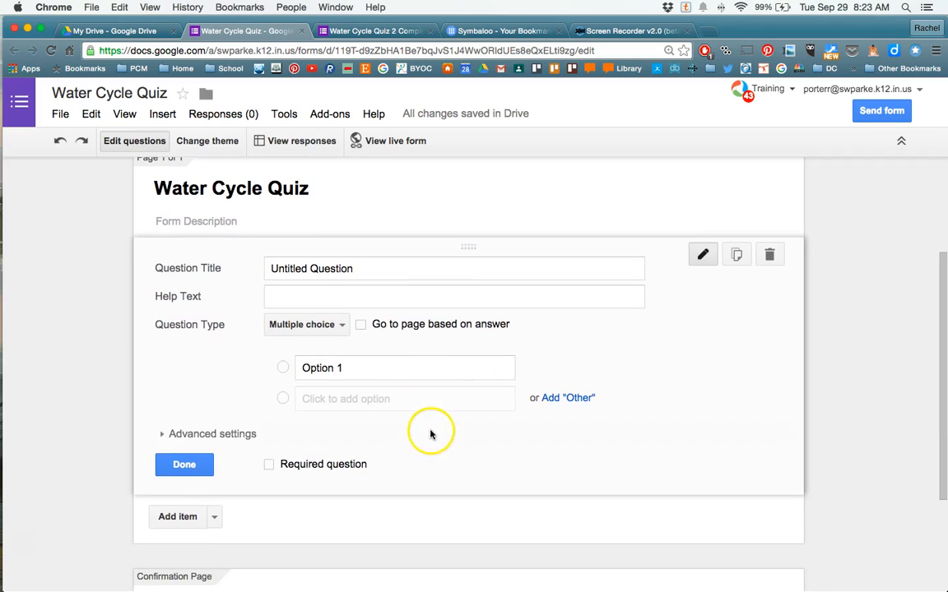
pyautogui.scroll(1, 430, 435)
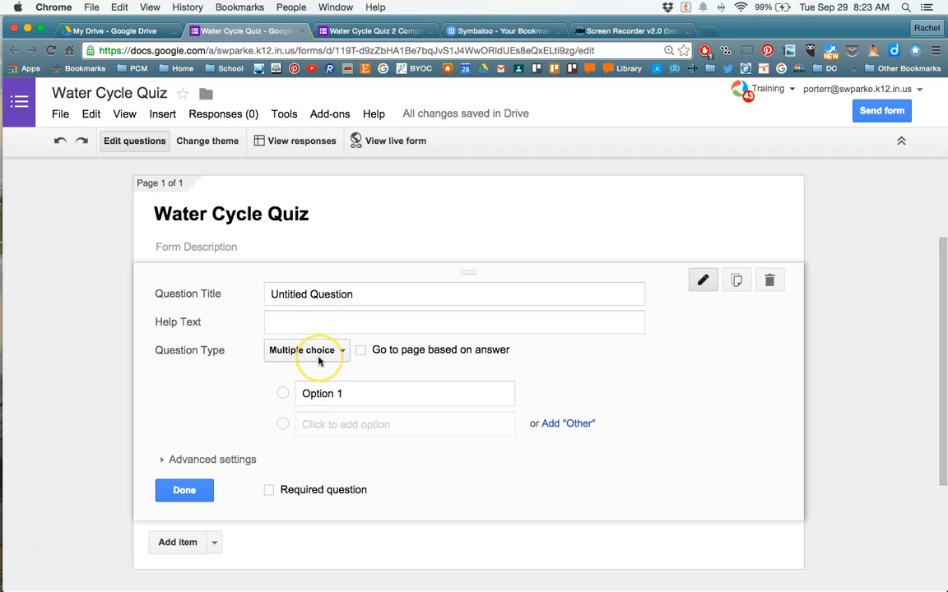
pyautogui.scroll(1, 320, 361)
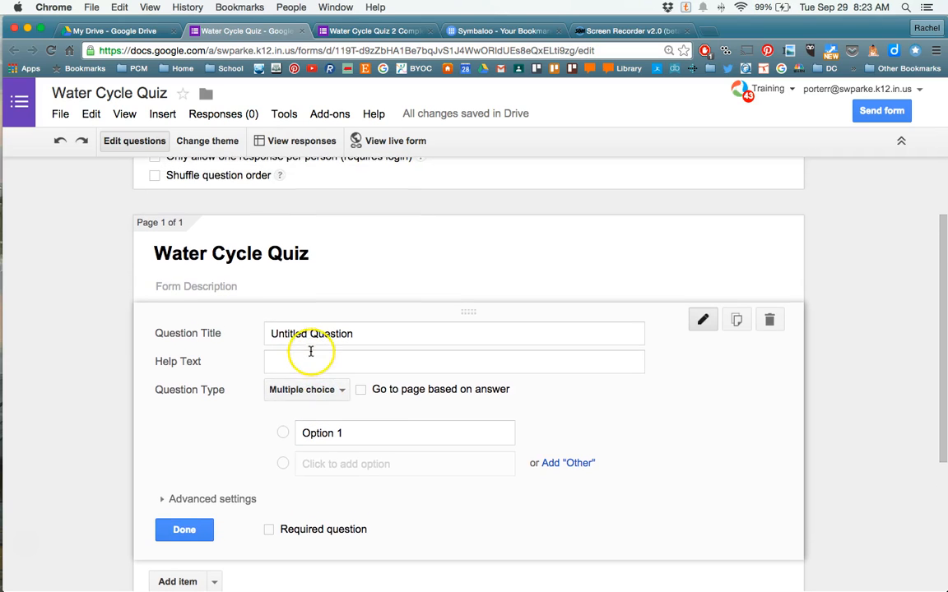
pyautogui.click(338, 392)
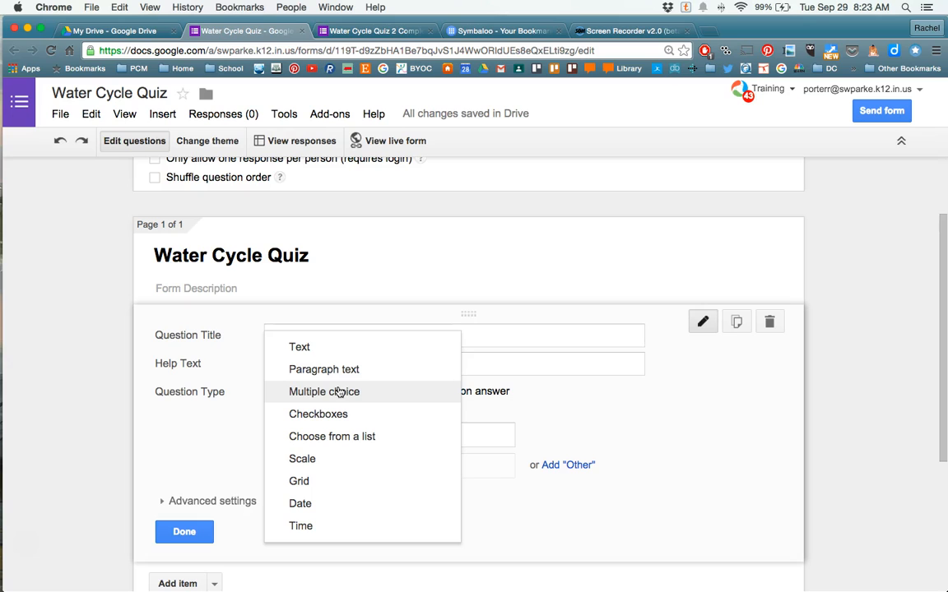
pyautogui.click(341, 428)
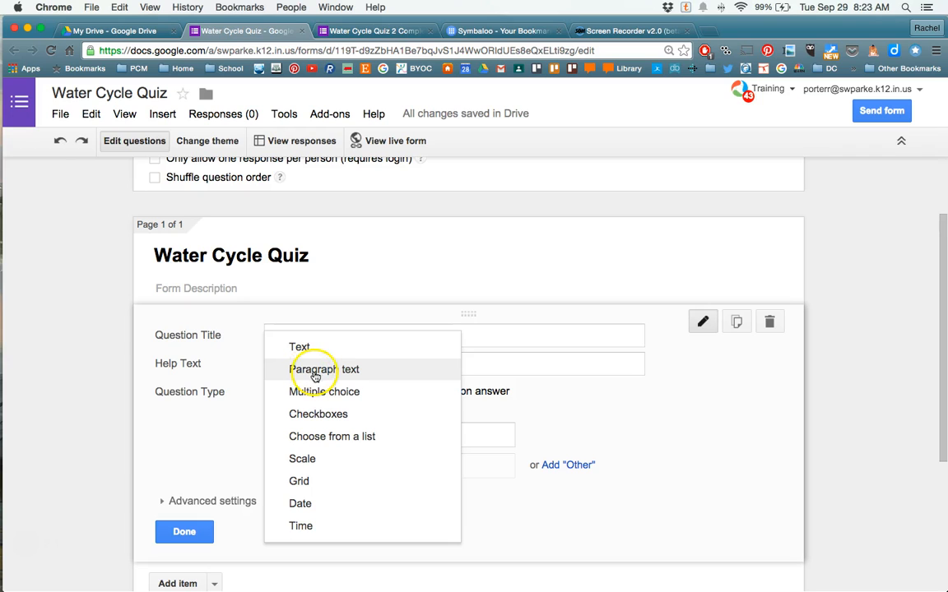
pyautogui.click(295, 348)
pyautogui.click(308, 337)
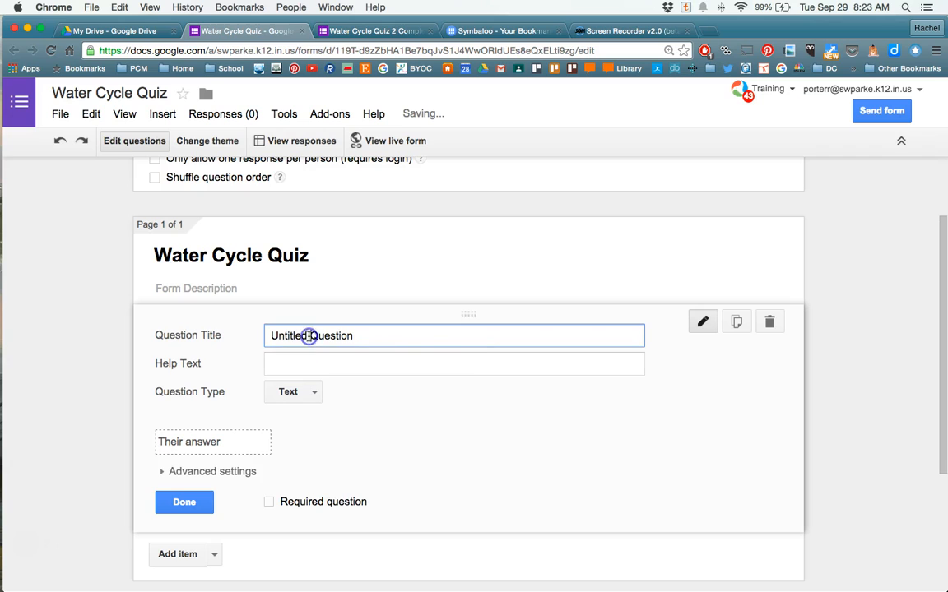
pyautogui.write('Block')
pyautogui.click(463, 355)
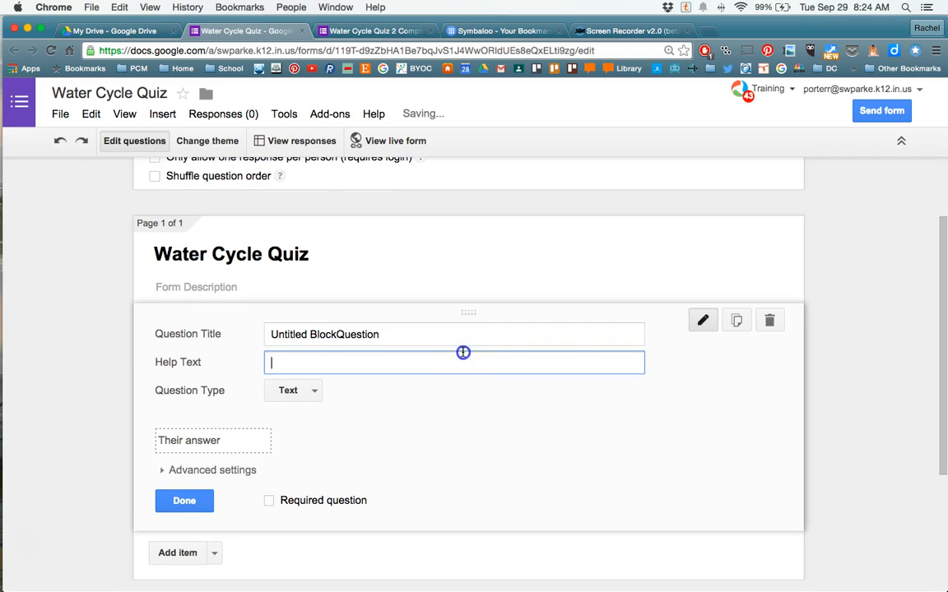
# Replace the entire title of the first question with "Class"
pyautogui.doubleClick(456, 335)
pyautogui.press('BackSpace')
pyautogui.press('BackSpace')
pyautogui.press('BackSpace')
pyautogui.press('BackSpace')
pyautogui.press('BackSpace')
pyautogui.press('BackSpace')
pyautogui.press('BackSpace')
pyautogui.press('BackSpace')
pyautogui.press('BackSpace')
pyautogui.press('BackSpace')
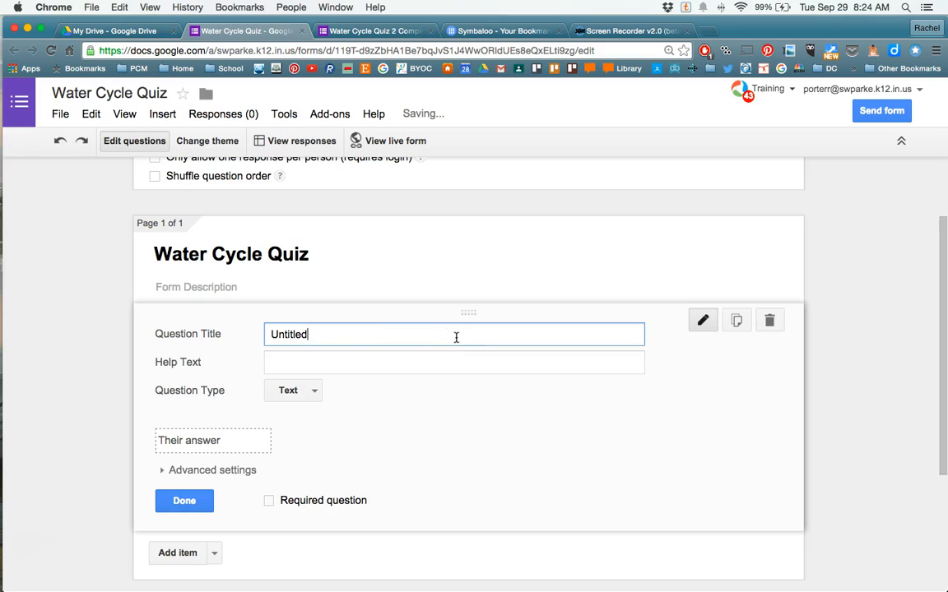
pyautogui.write('Class')
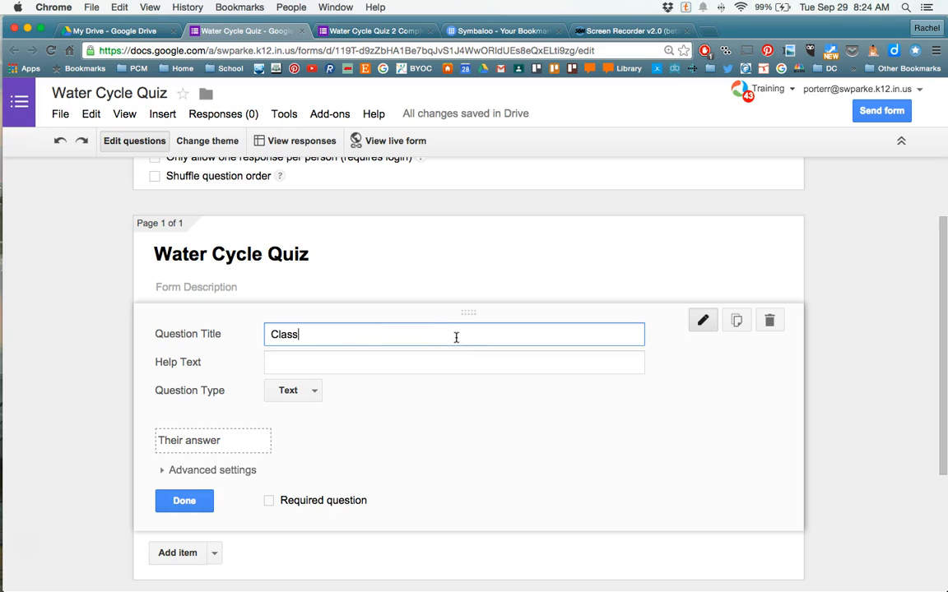
pyautogui.click(466, 364)
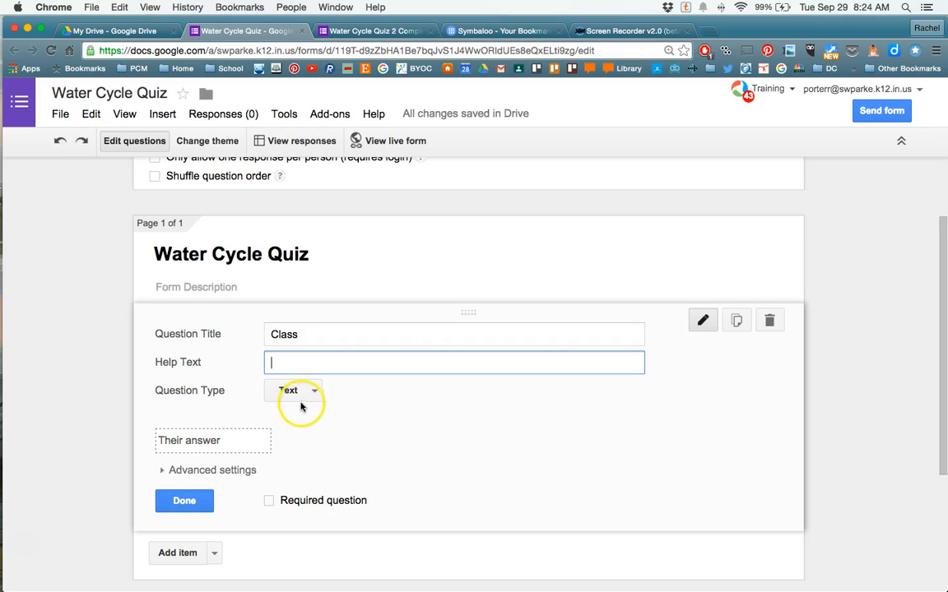
# Make the Class question required and finish editing it
pyautogui.click(269, 501)
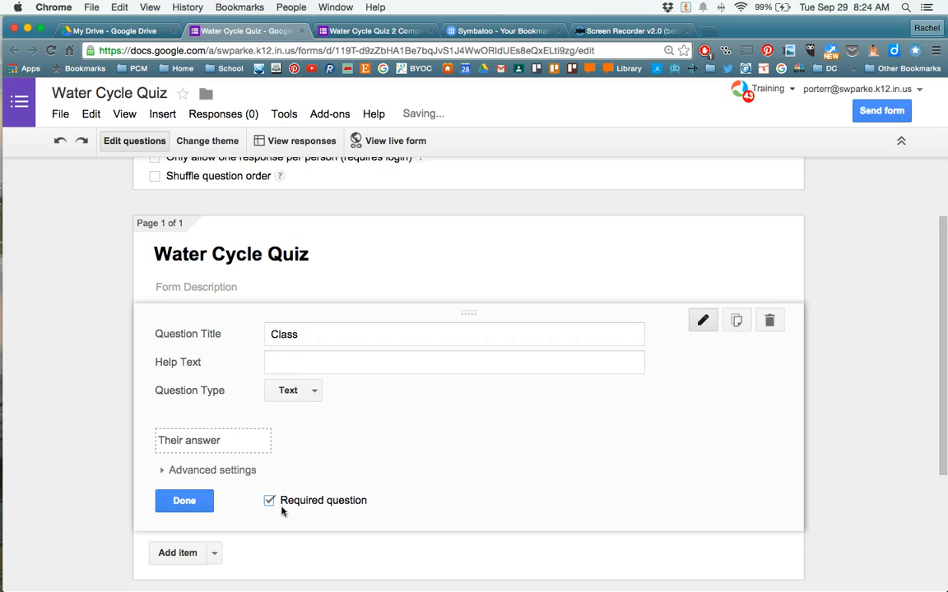
pyautogui.click(188, 504)
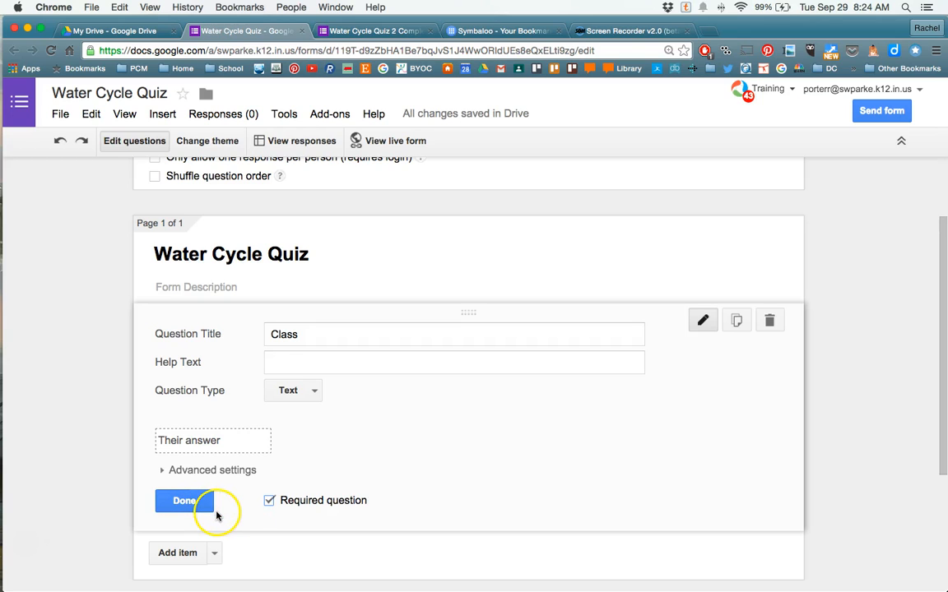
pyautogui.click(193, 506)
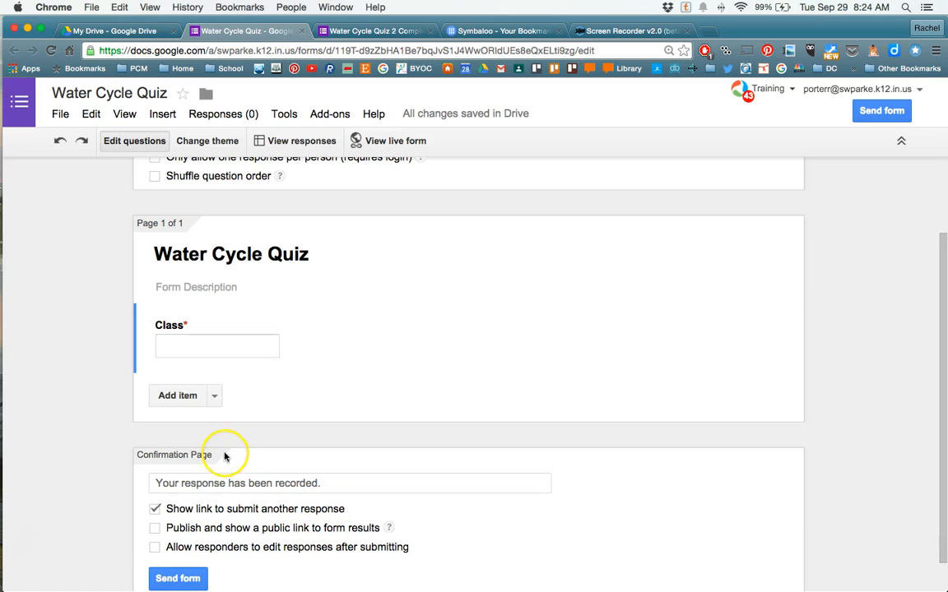
# Add a multiple choice question titled "Where does the energy that powers the water cycle come from?"
pyautogui.click(214, 397)
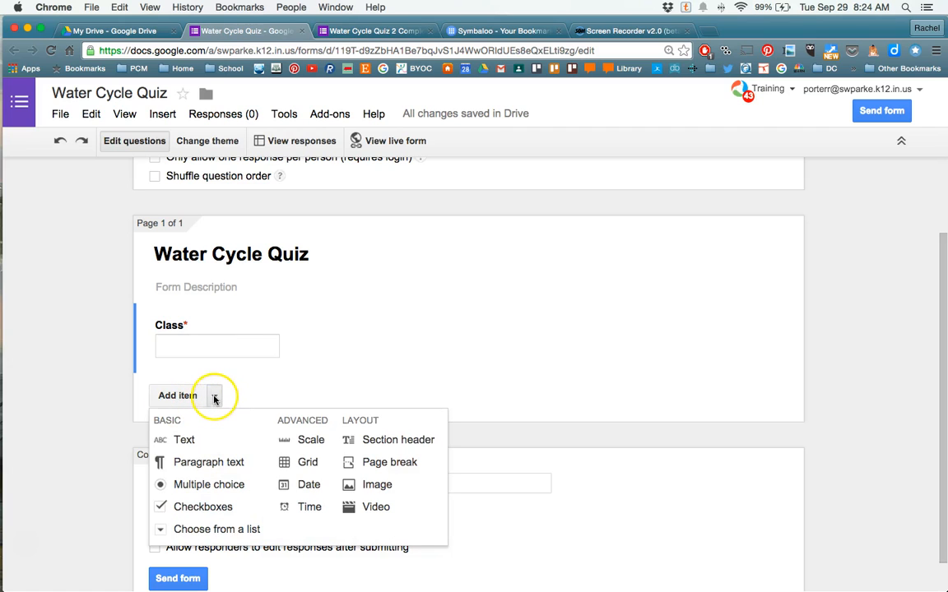
pyautogui.click(199, 487)
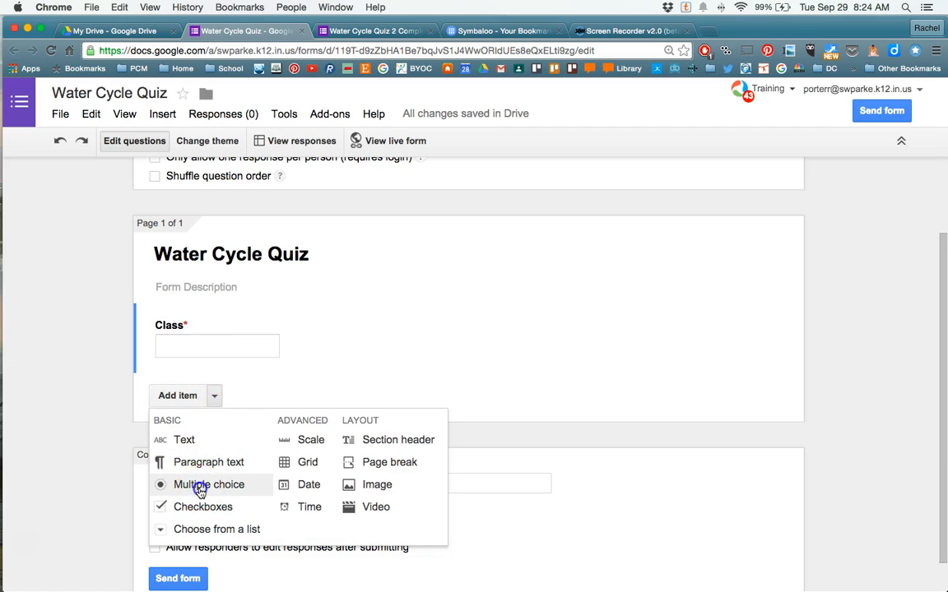
pyautogui.click(321, 404)
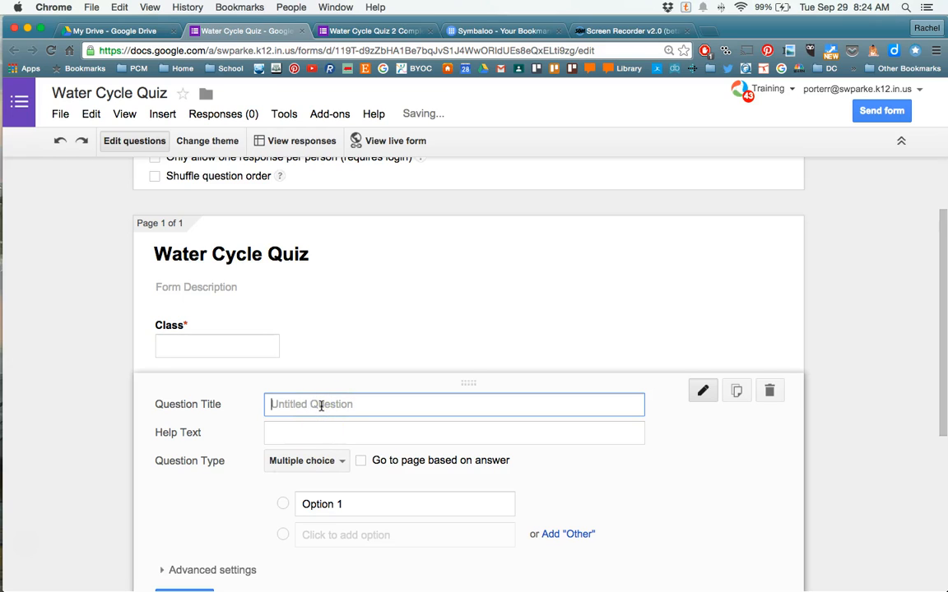
pyautogui.write('Where does the eneer')
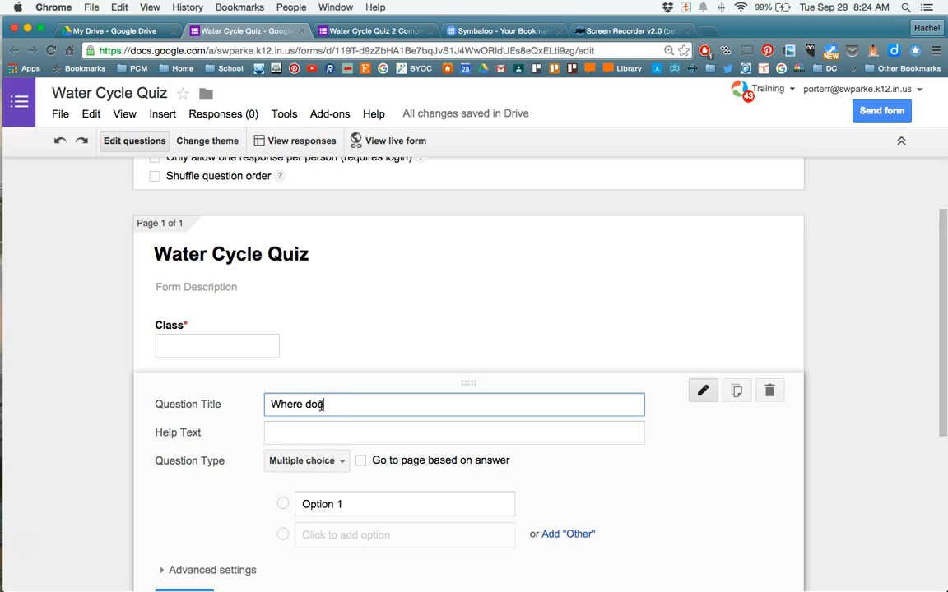
pyautogui.press('BackSpace')
pyautogui.press('BackSpace')
pyautogui.write('rgy the')
pyautogui.press('BackSpace')
pyautogui.write('at p')
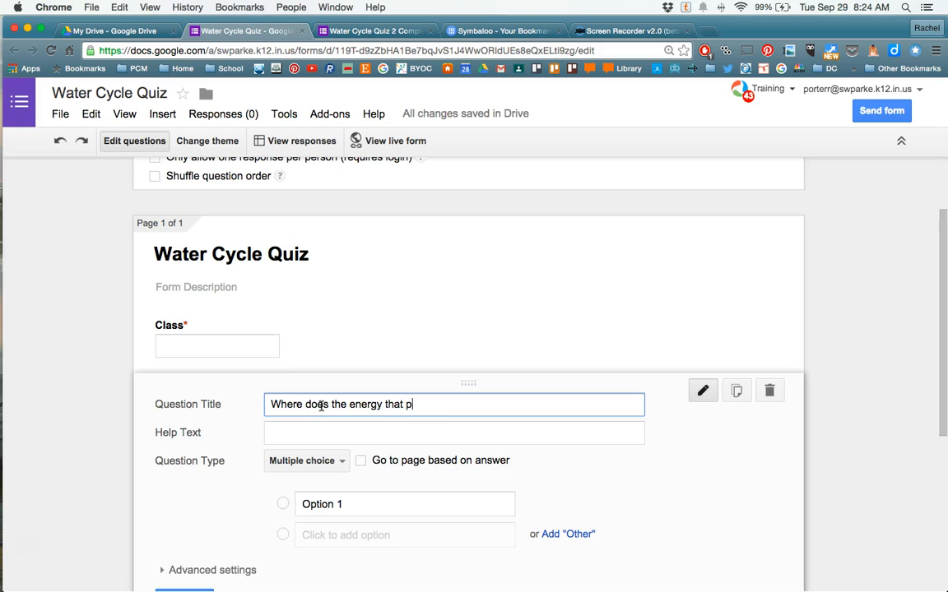
pyautogui.write('owers the water cy')
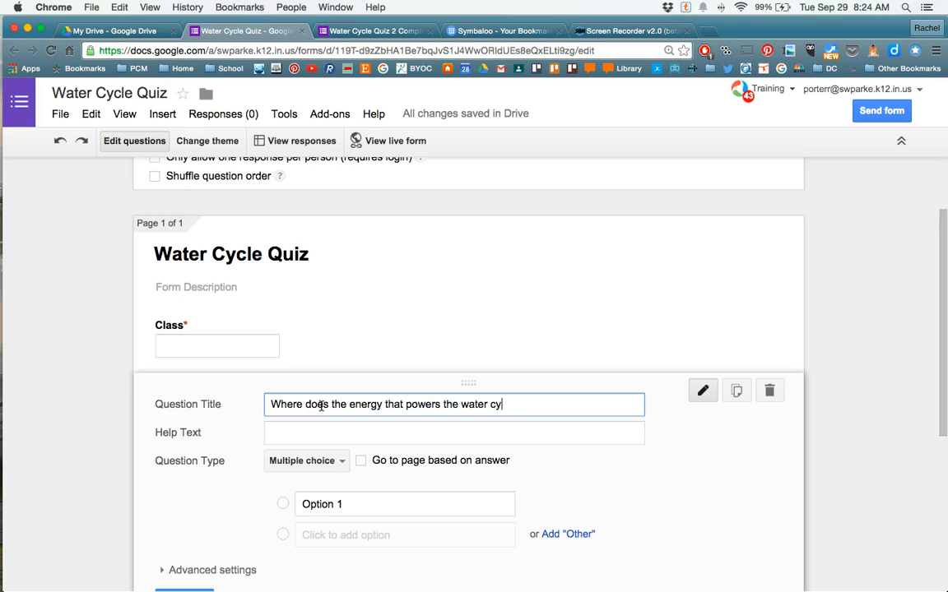
pyautogui.write('cle come from?')
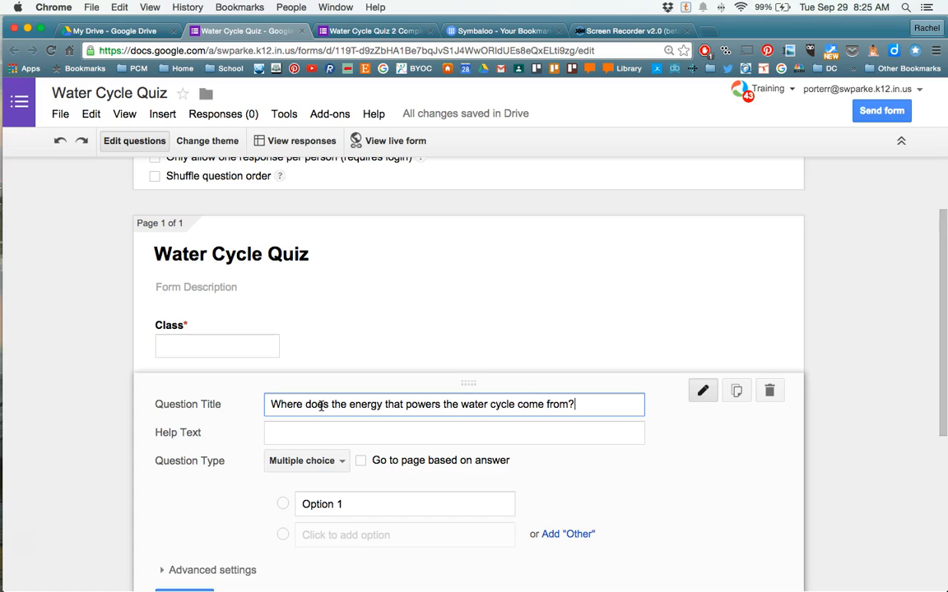
# Enter the answer options "plants", "animals", "electrical outlets" and "the Sun" for the energy question
pyautogui.scroll(-3, 387, 434)
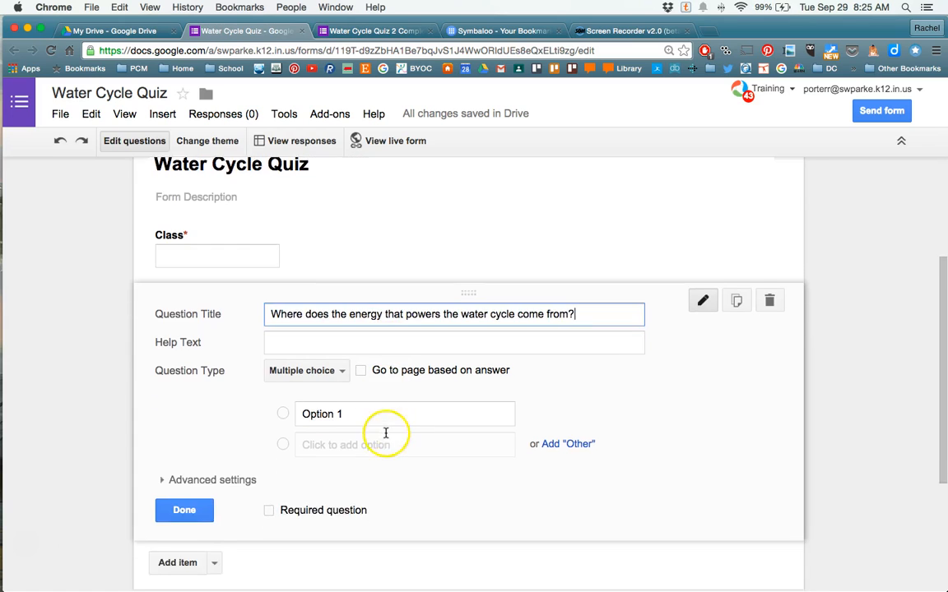
pyautogui.click(345, 334)
pyautogui.write('plants')
pyautogui.press('Return')
pyautogui.write('animals')
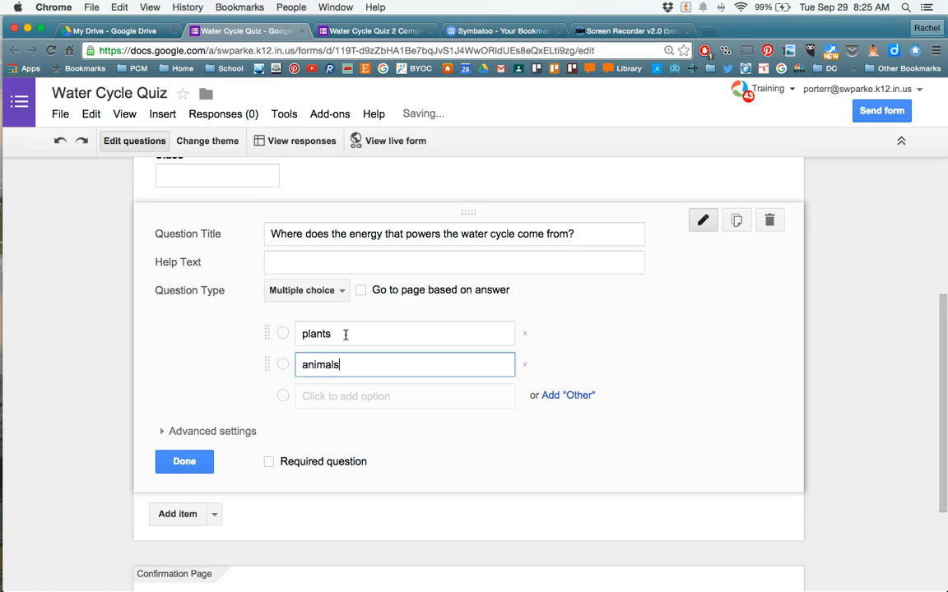
pyautogui.press('Tab')
pyautogui.press('Tab')
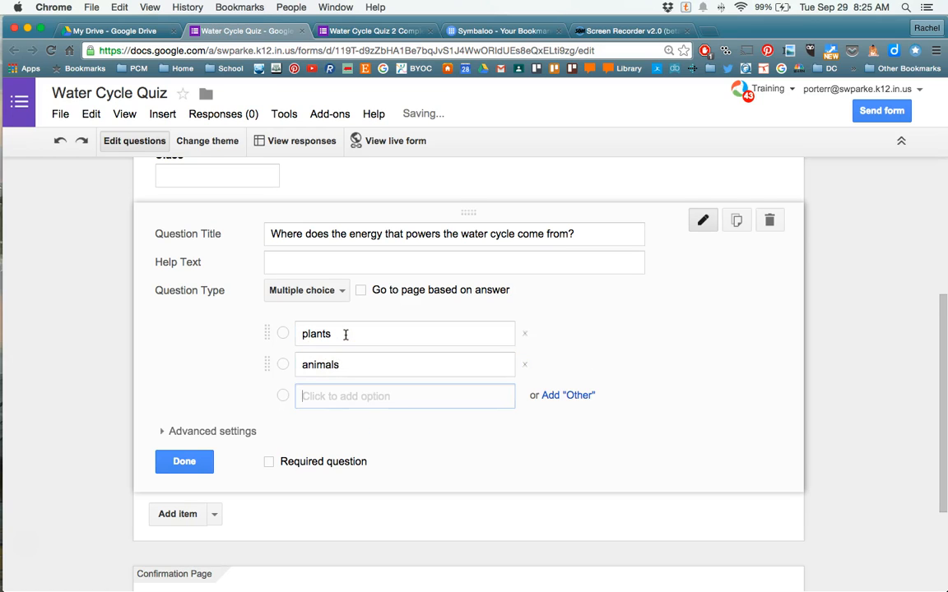
pyautogui.write('electrical outlets')
pyautogui.press('Tab')
pyautogui.press('Tab')
pyautogui.write('the Sun')
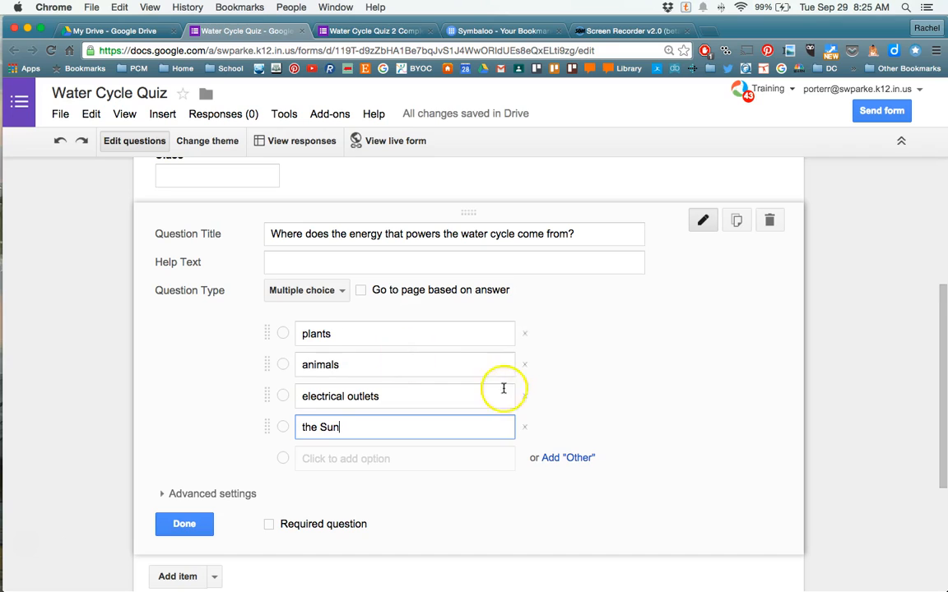
# Add an "Other" answer option to the energy question and remove it again
pyautogui.click(580, 463)
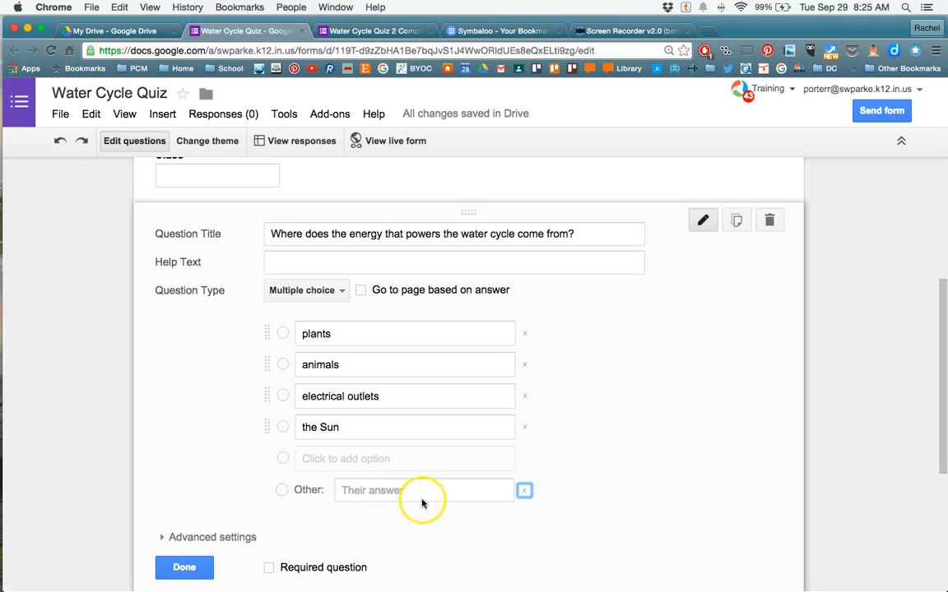
pyautogui.click(524, 491)
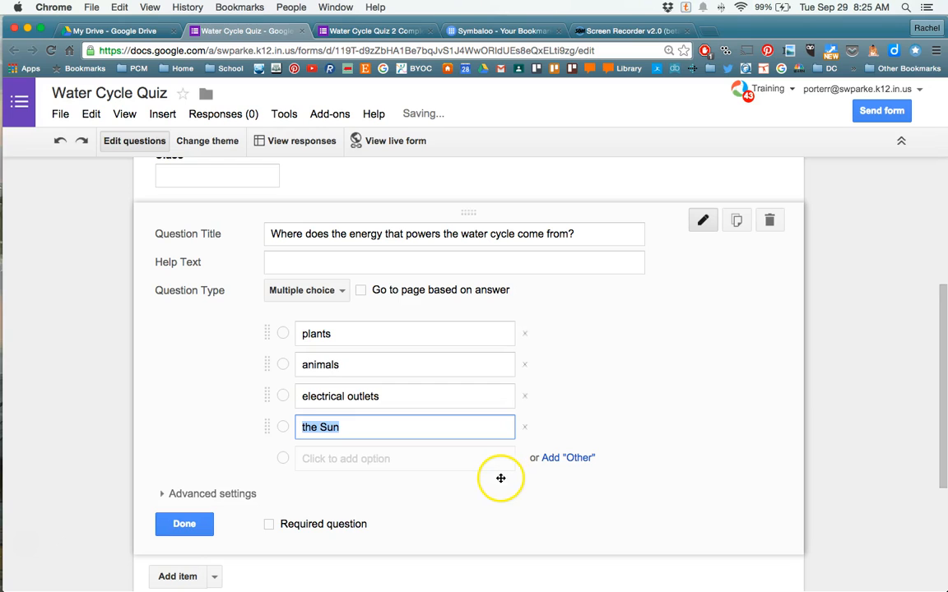
# Shuffle the option order of the energy question, make it required and finish editing it
pyautogui.click(165, 495)
pyautogui.scroll(-2, 240, 514)
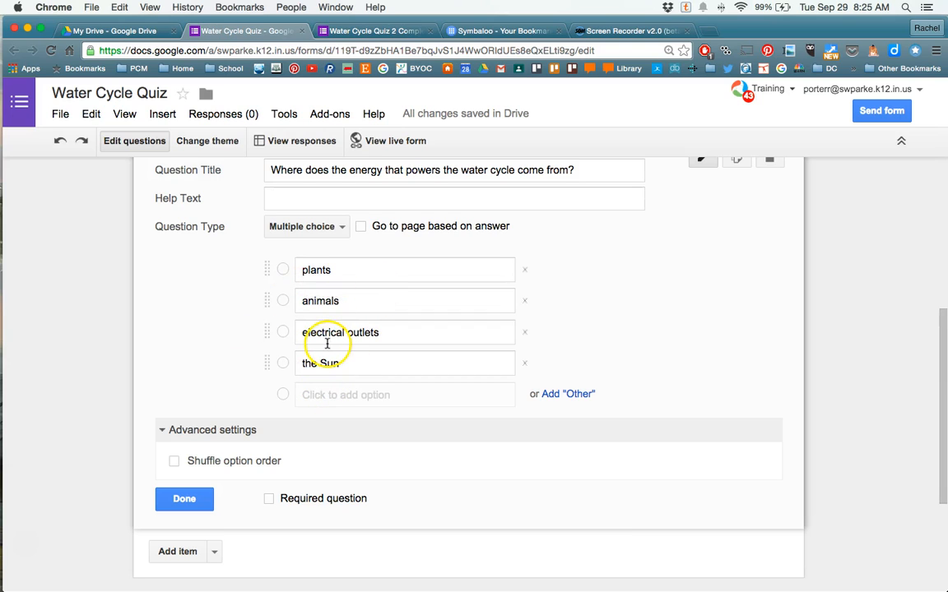
pyautogui.click(174, 461)
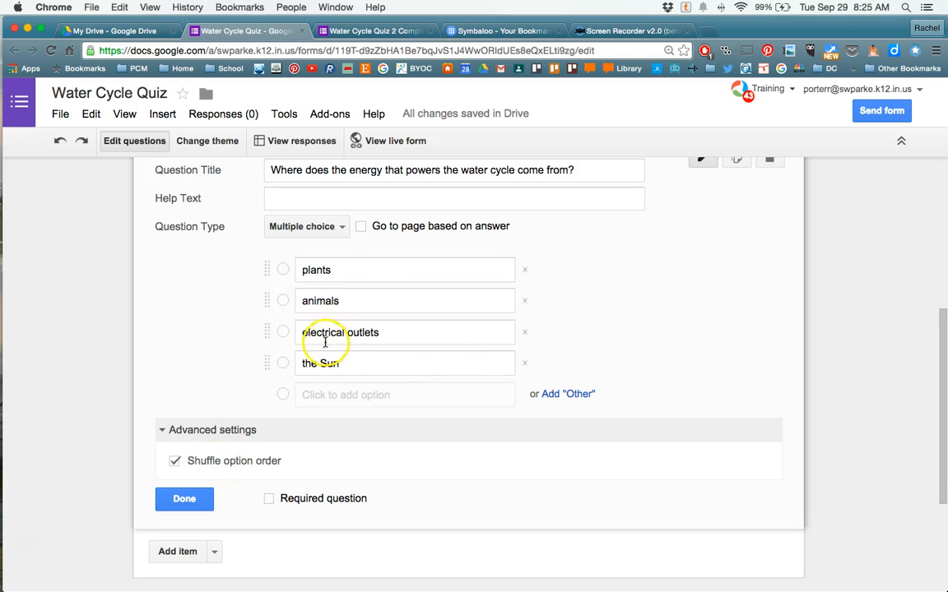
pyautogui.click(269, 498)
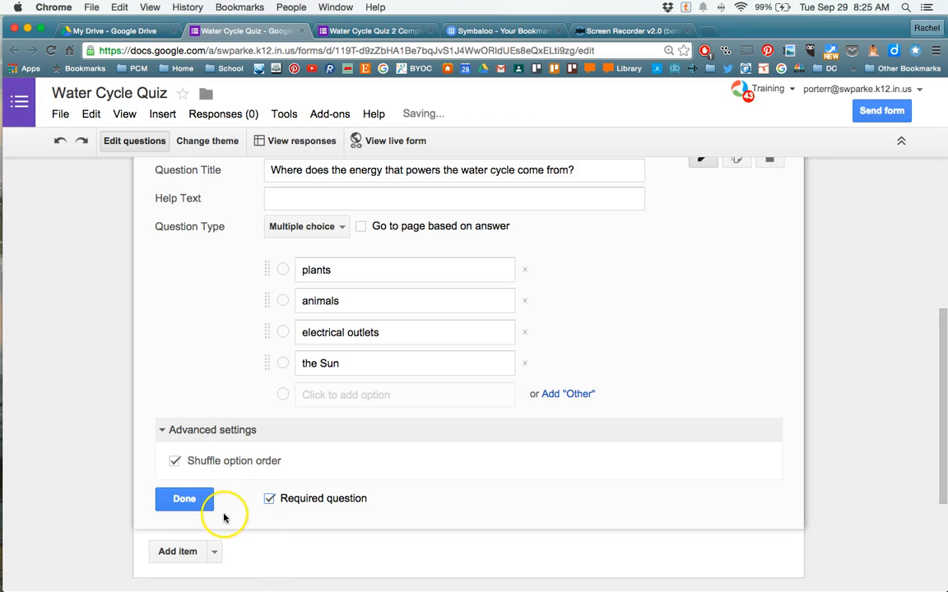
pyautogui.click(195, 499)
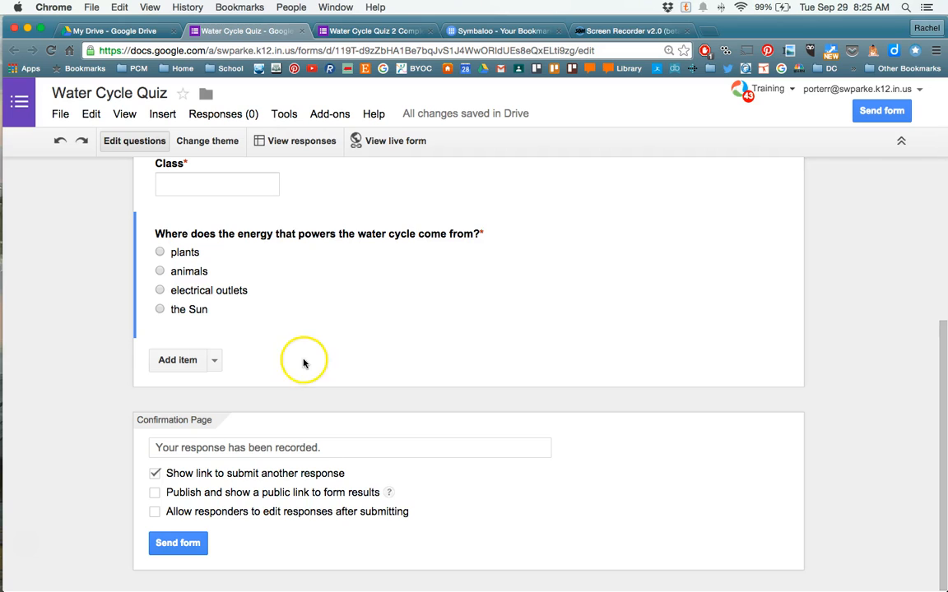
pyautogui.scroll(1, 258, 329)
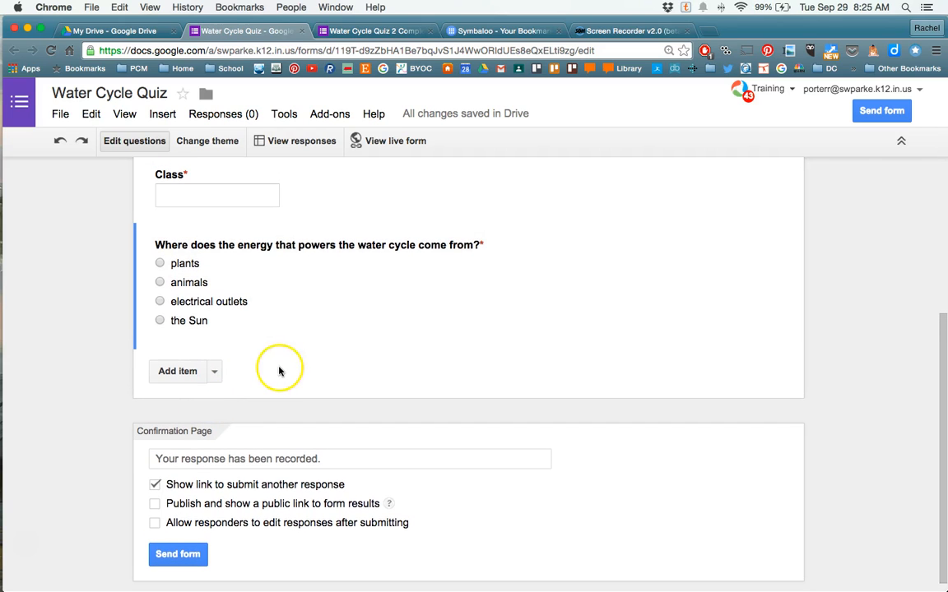
pyautogui.scroll(-1, 338, 298)
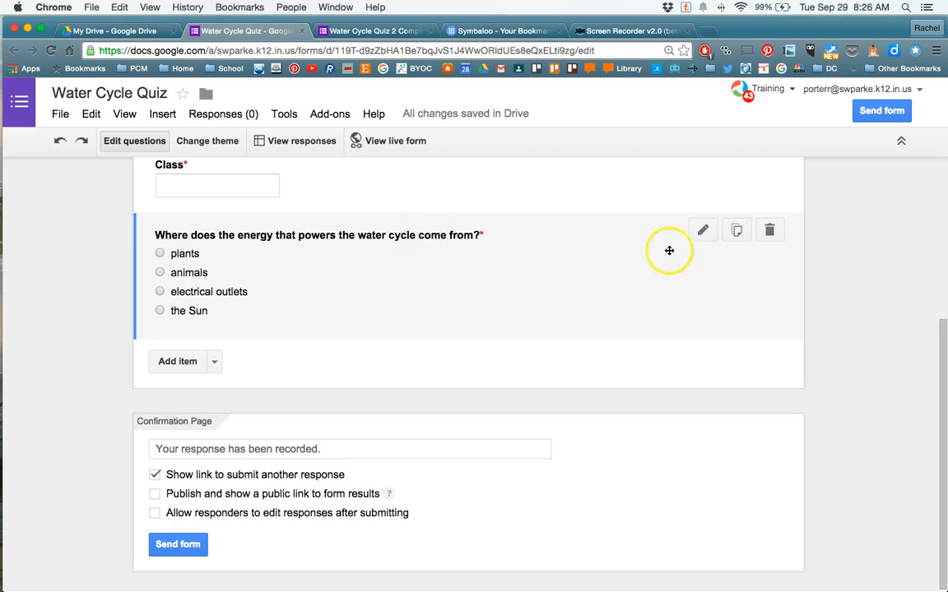
pyautogui.click(738, 237)
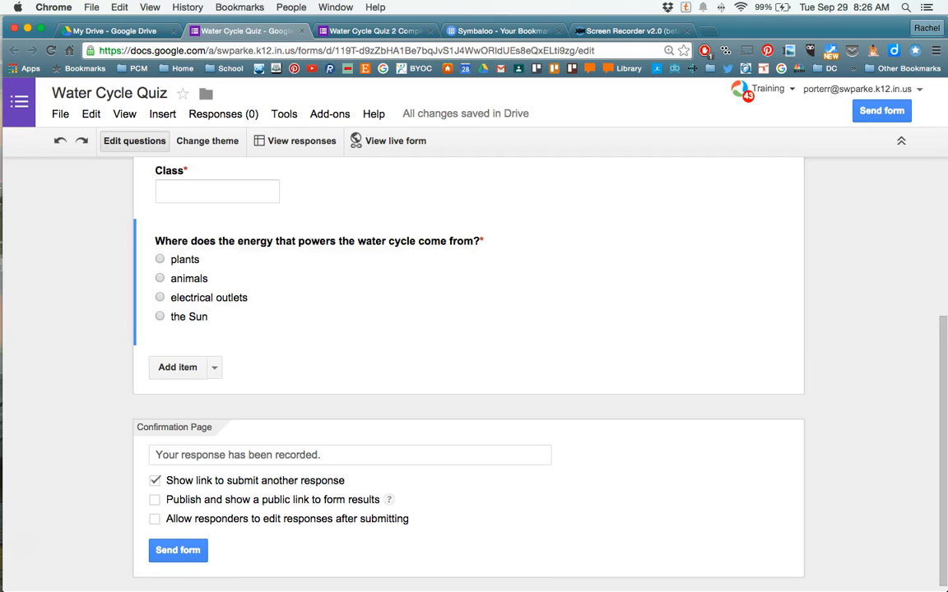
pyautogui.scroll(-1, 557, 424)
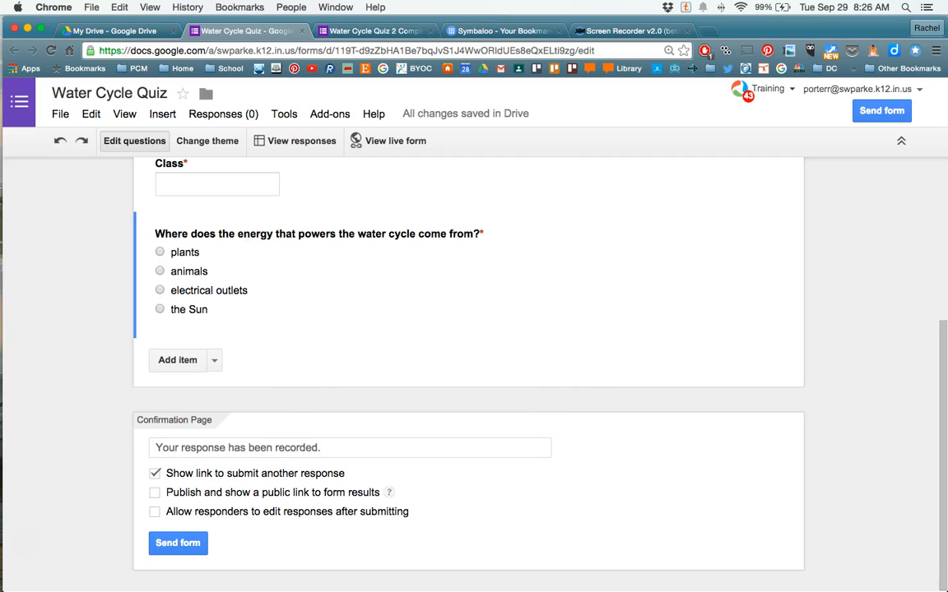
# Add the Water Cycle Diagram image from the Screenshots folder, titled "Use this diagram to answer the questions that follow."
pyautogui.click(213, 360)
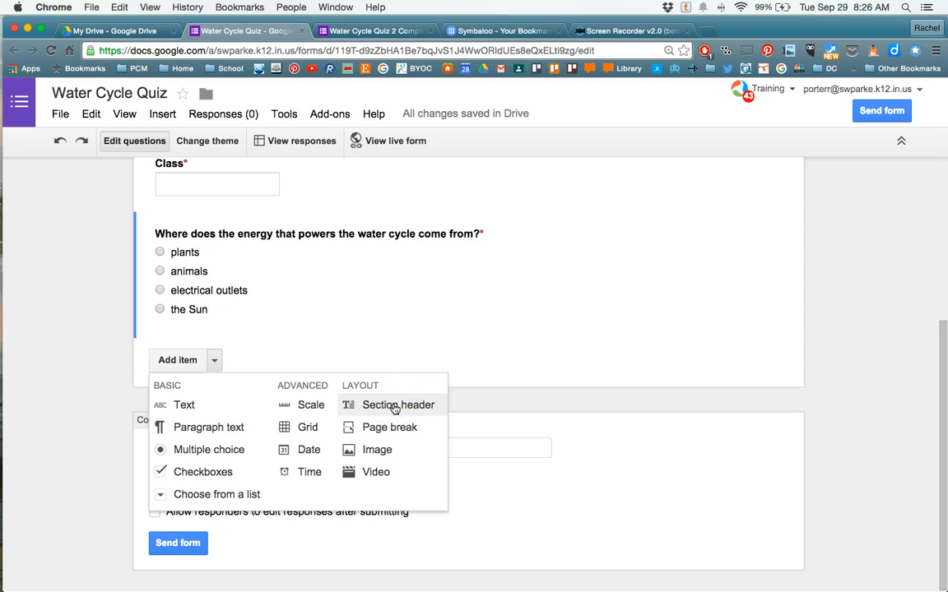
pyautogui.click(390, 437)
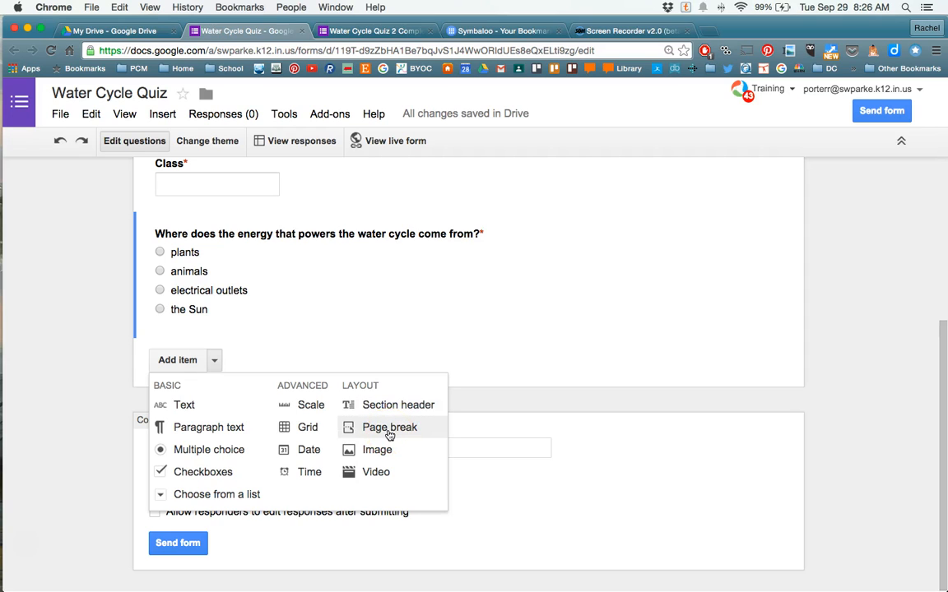
pyautogui.click(375, 459)
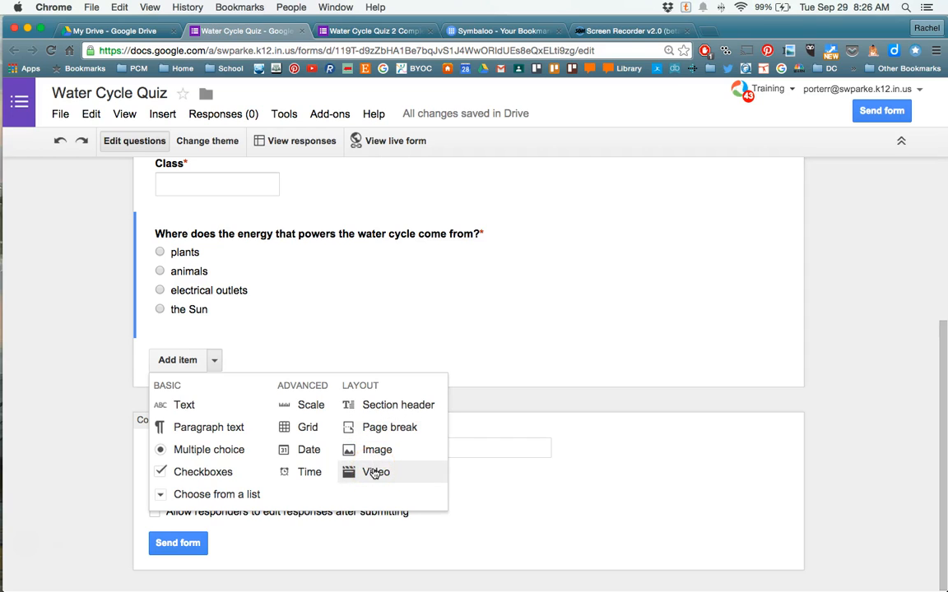
pyautogui.click(377, 454)
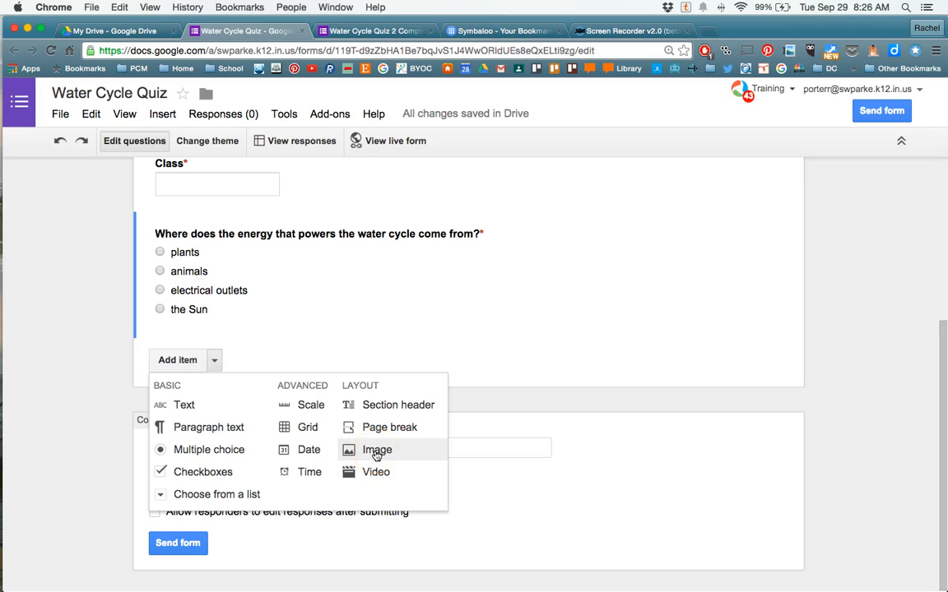
pyautogui.click(376, 455)
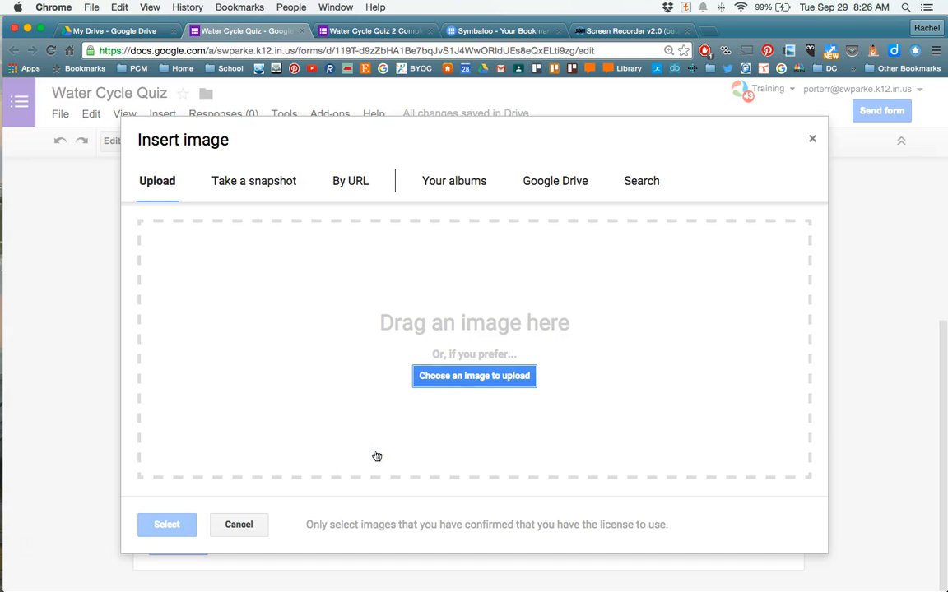
pyautogui.click(459, 378)
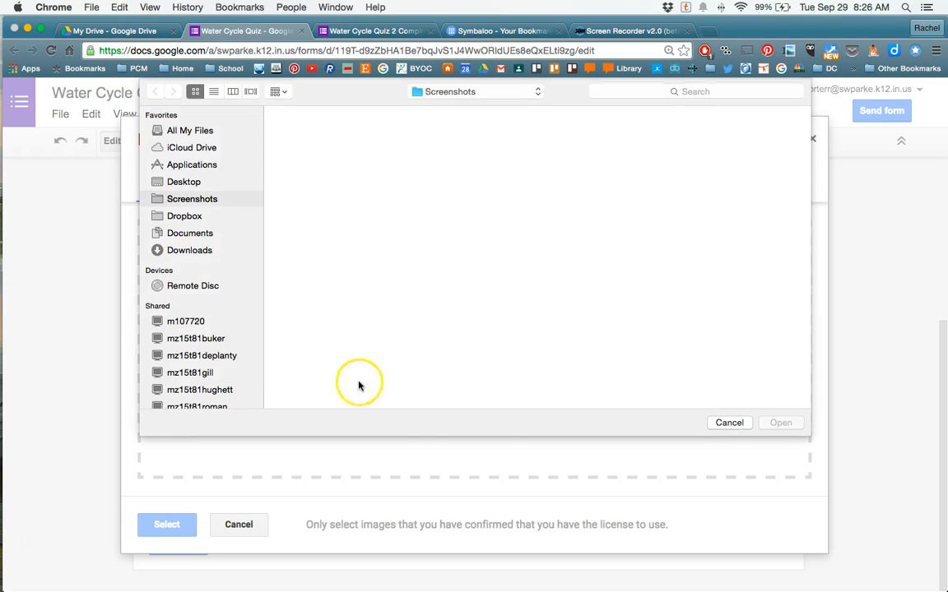
pyautogui.scroll(-5, 493, 271)
pyautogui.scroll(-10, 507, 266)
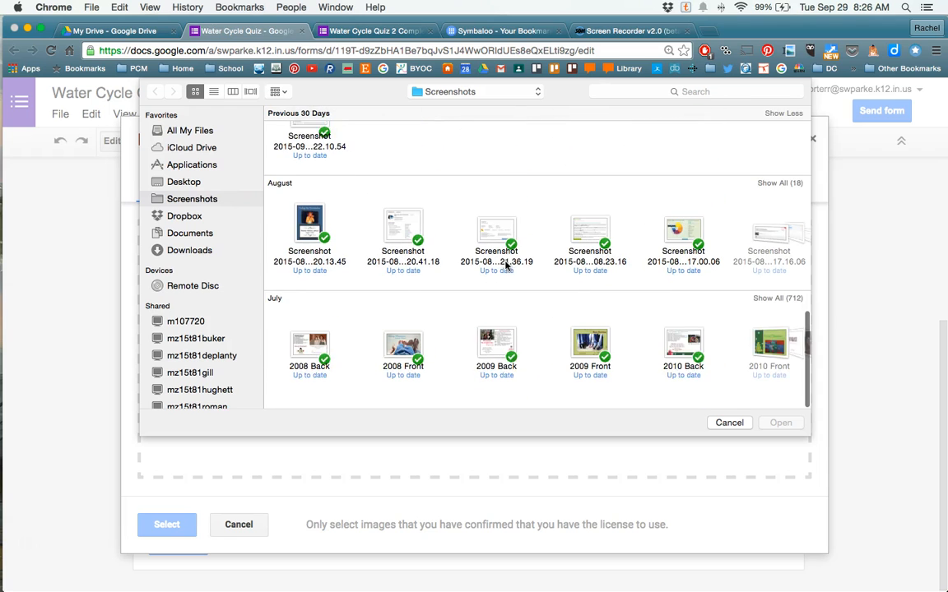
pyautogui.scroll(15, 761, 345)
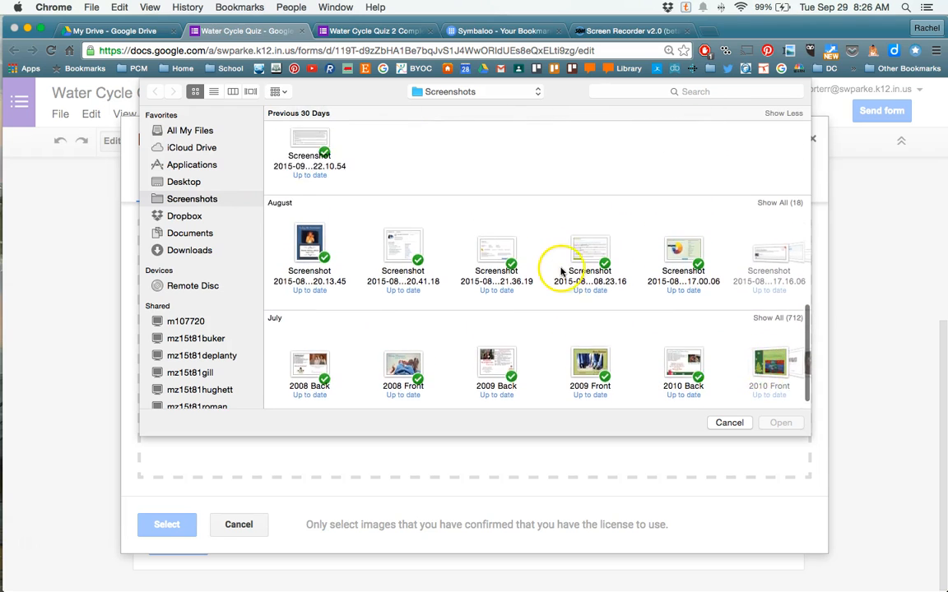
pyautogui.click(408, 201)
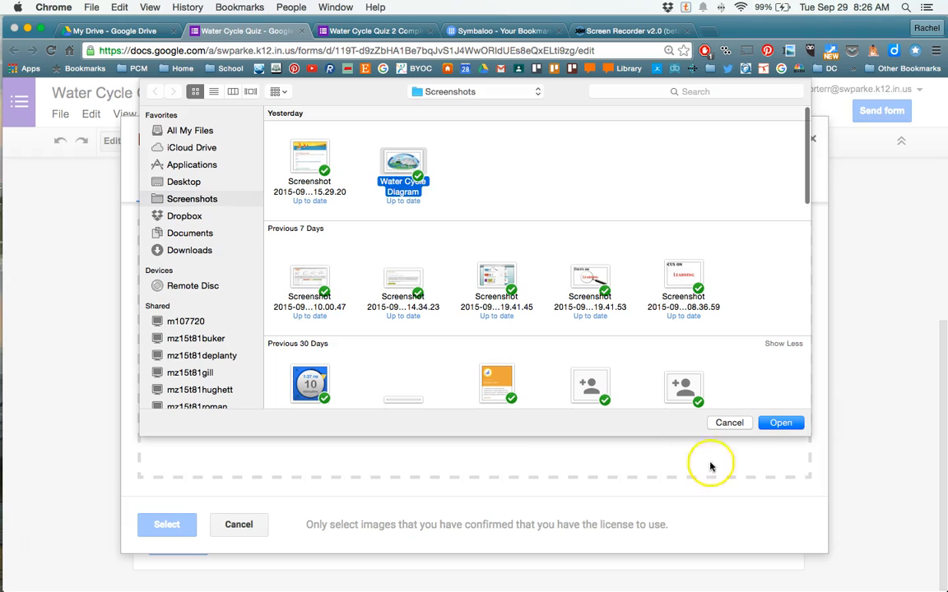
pyautogui.click(782, 422)
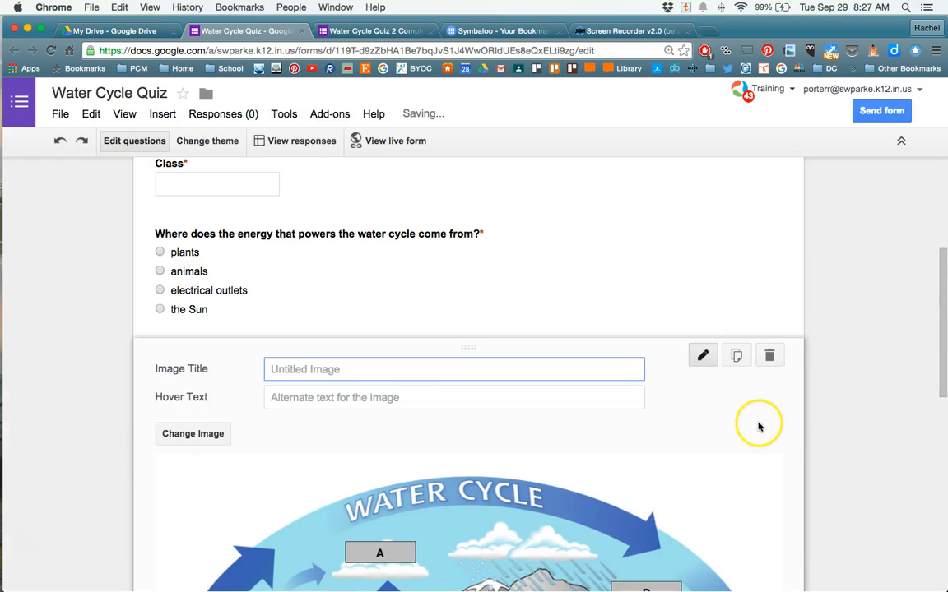
pyautogui.scroll(-5, 757, 424)
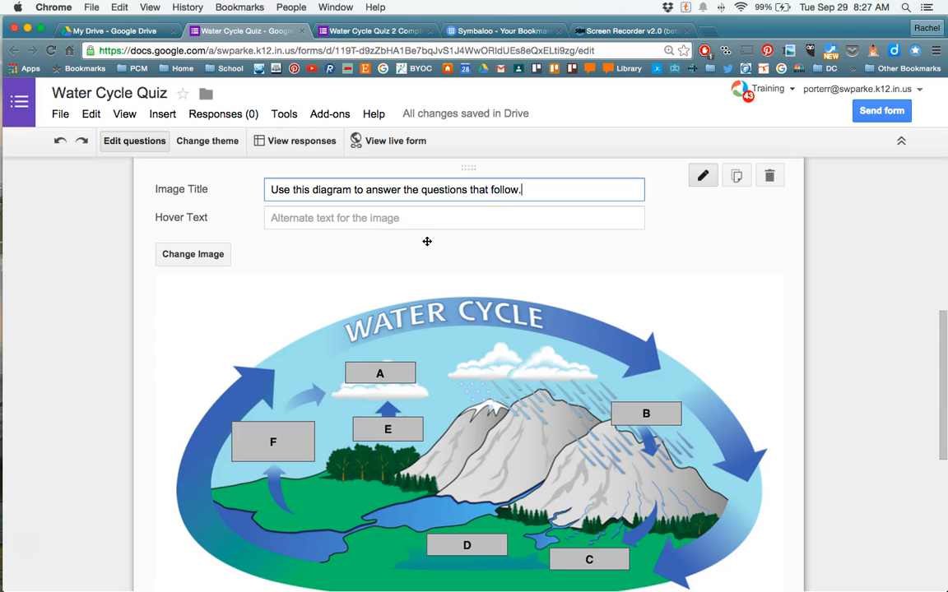
# Shrink the water cycle diagram slightly, centre it and finish editing the image item
pyautogui.scroll(-5, 501, 323)
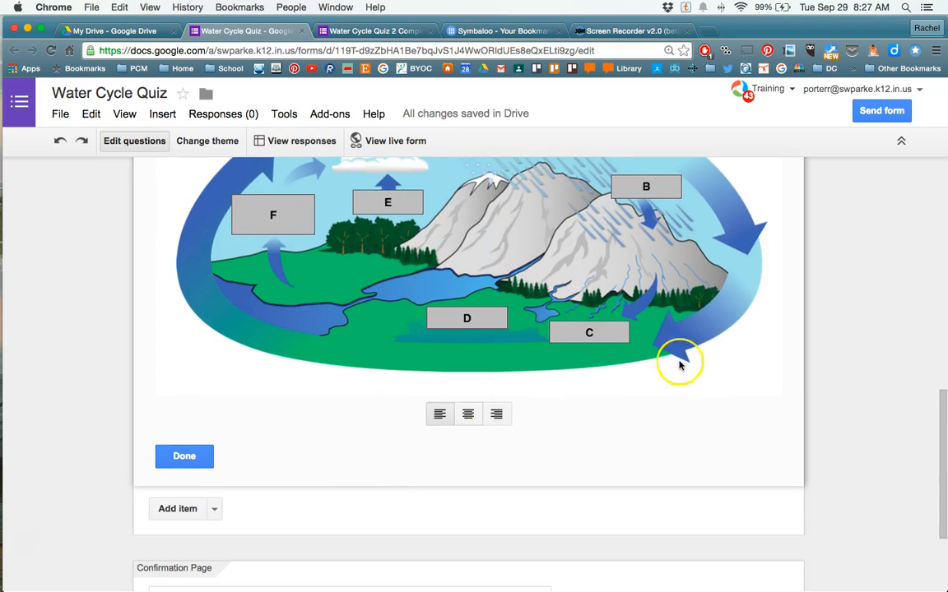
pyautogui.click(679, 364)
pyautogui.moveTo(777, 395); pyautogui.dragTo(700, 350)
pyautogui.click(427, 370)
pyautogui.click(180, 411)
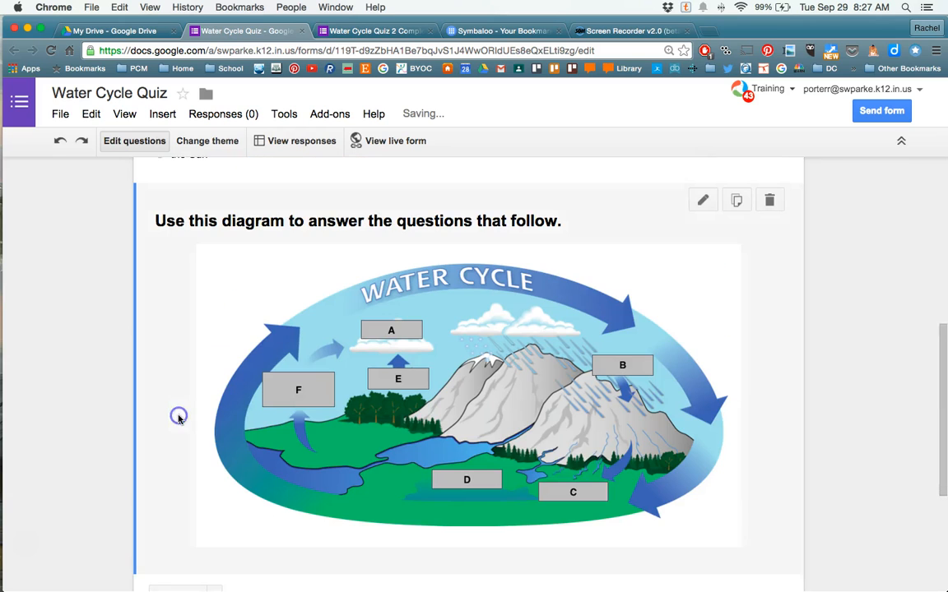
# Add a "Choose from a list" question below the diagram titled "What letter in the diagram represents condensation?"
pyautogui.scroll(-3, 585, 452)
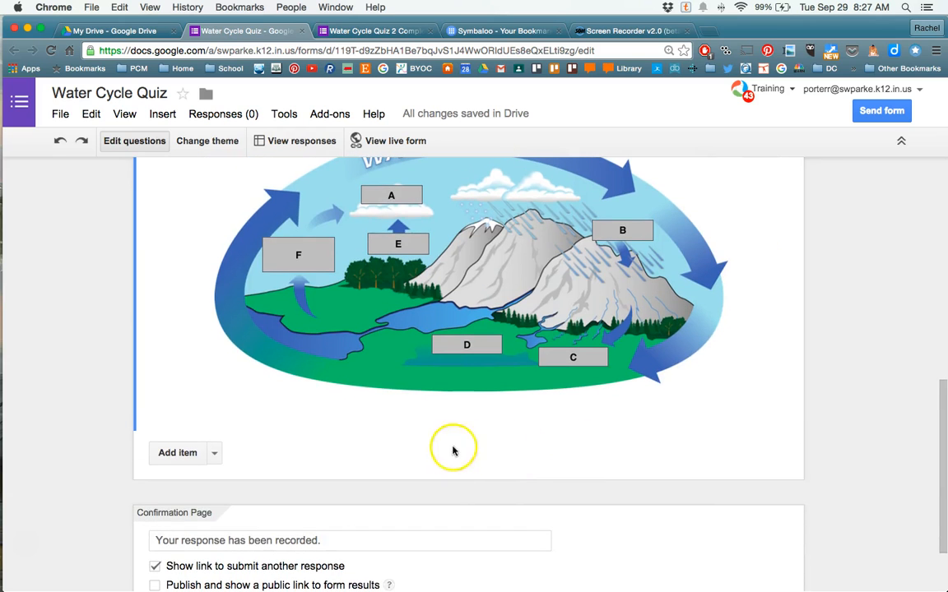
pyautogui.click(214, 453)
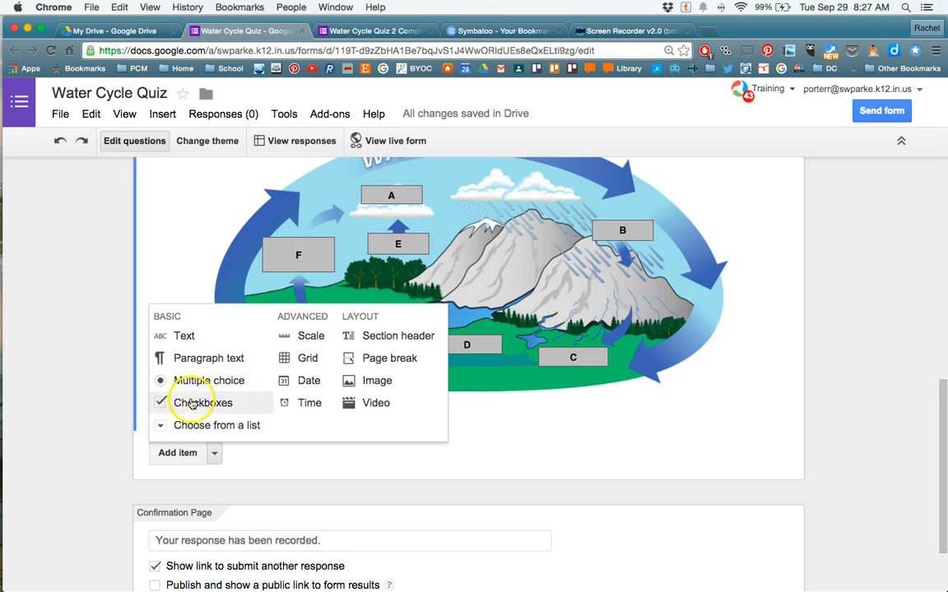
pyautogui.click(197, 426)
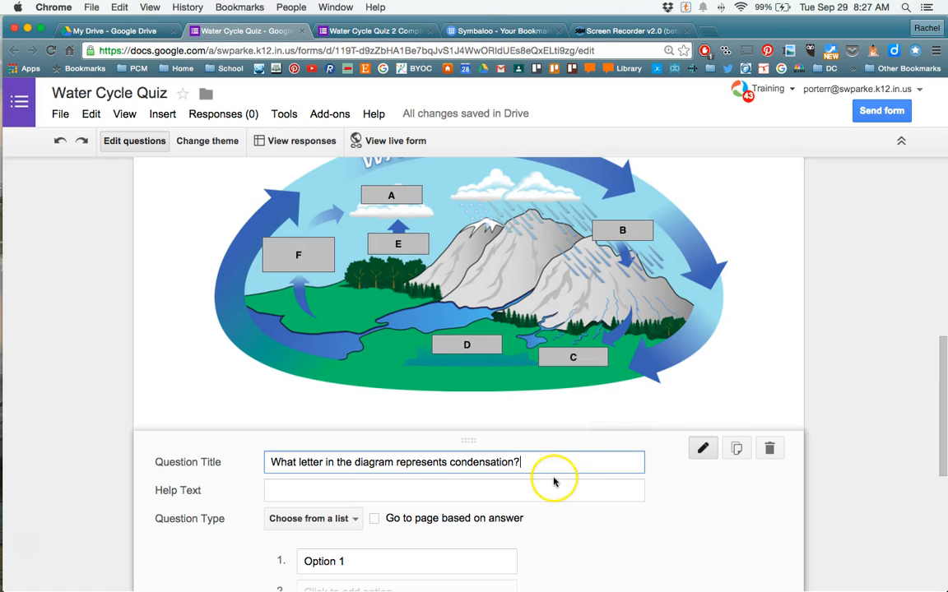
# Enter the list options A, B, C, D, E and F for the condensation question
pyautogui.scroll(-2, 554, 423)
pyautogui.click(374, 470)
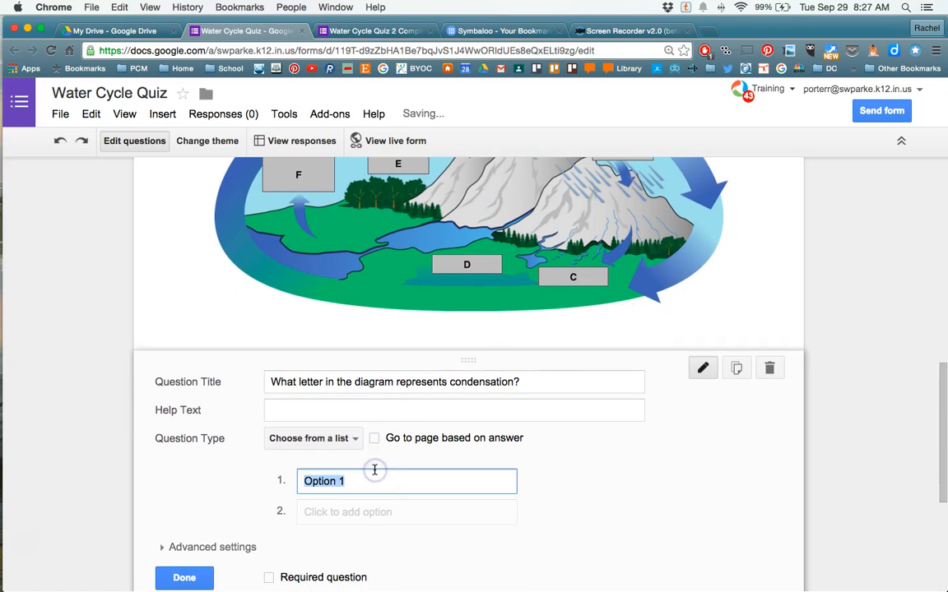
pyautogui.press('Tab')
pyautogui.write('B')
pyautogui.press('Tab')
pyautogui.press('Tab')
pyautogui.write('C')
pyautogui.press('Tab')
pyautogui.press('Tab')
pyautogui.write('D')
pyautogui.press('Tab')
pyautogui.press('Tab')
pyautogui.write('E')
pyautogui.press('Tab')
pyautogui.press('Tab')
pyautogui.write('F')
# Check the condensation question's advanced settings without changing them and finish editing the question
pyautogui.scroll(5, 443, 408)
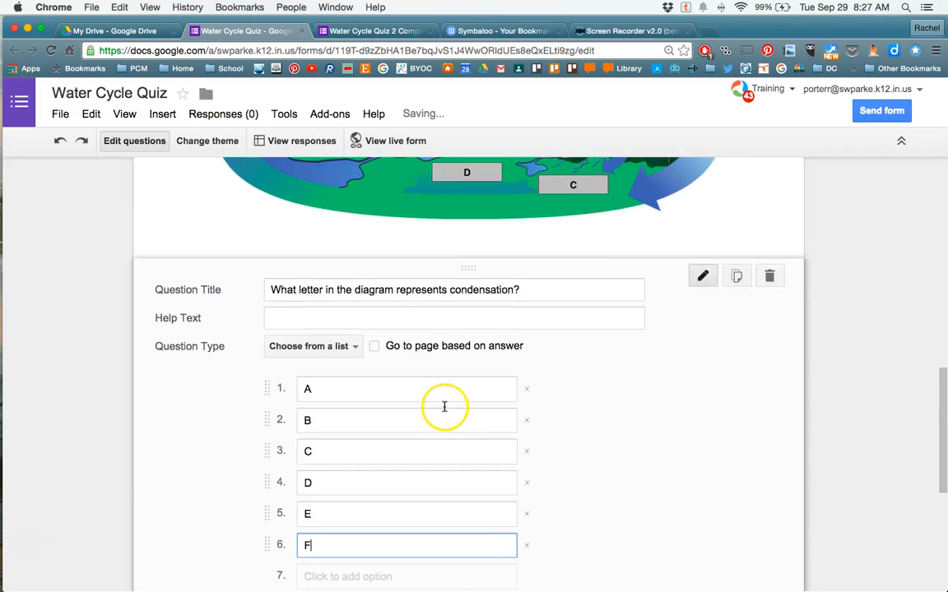
pyautogui.scroll(-2, 445, 404)
pyautogui.scroll(-5, 445, 404)
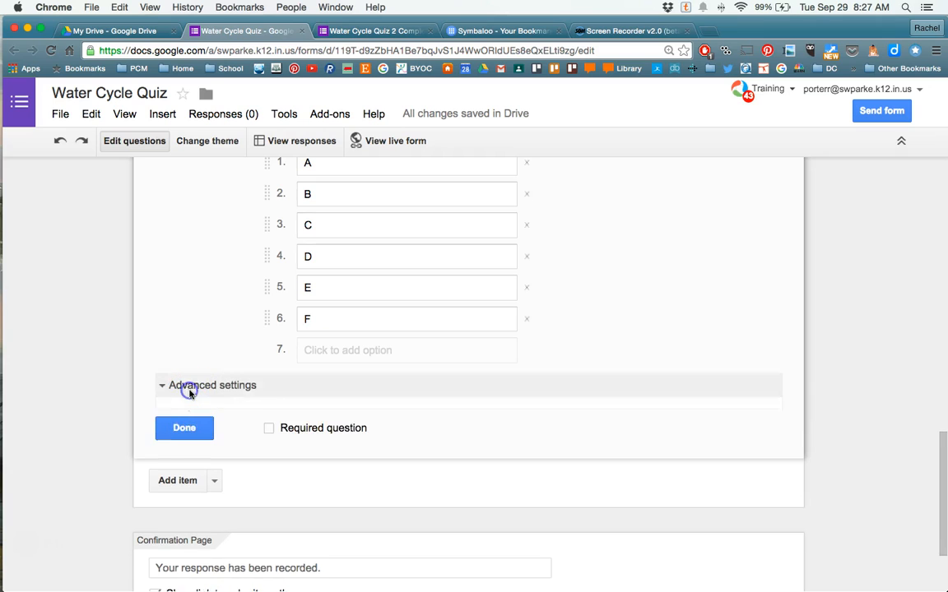
pyautogui.click(186, 386)
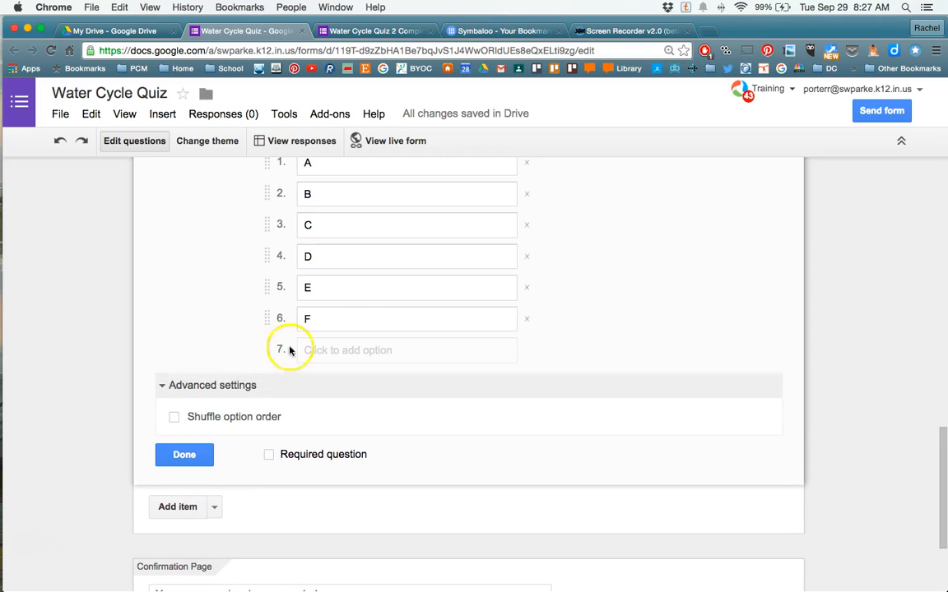
pyautogui.click(188, 386)
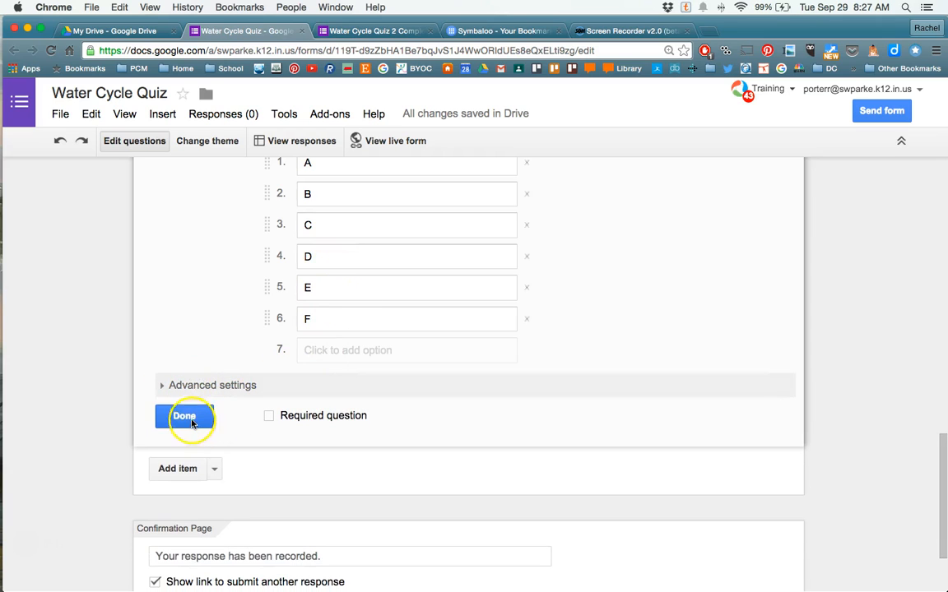
pyautogui.click(185, 418)
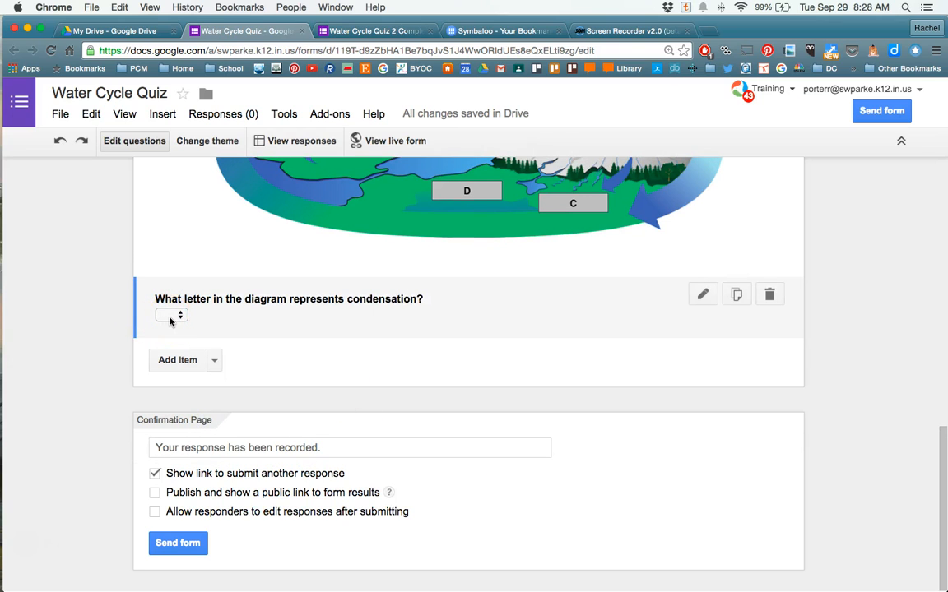
# Review the form settings, the existing questions, the diagram and the confirmation page of the quiz
pyautogui.scroll(10, 250, 345)
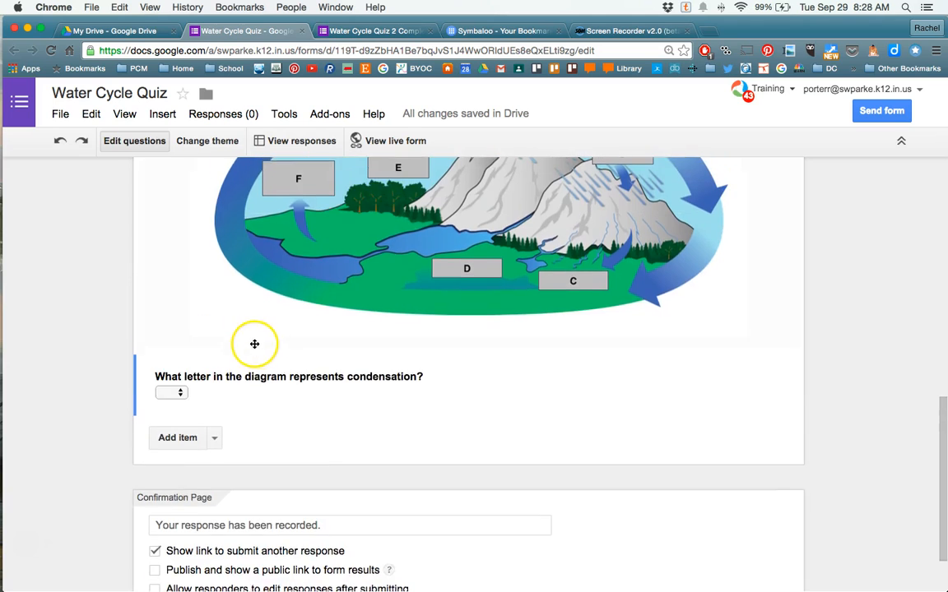
pyautogui.scroll(3, 270, 345)
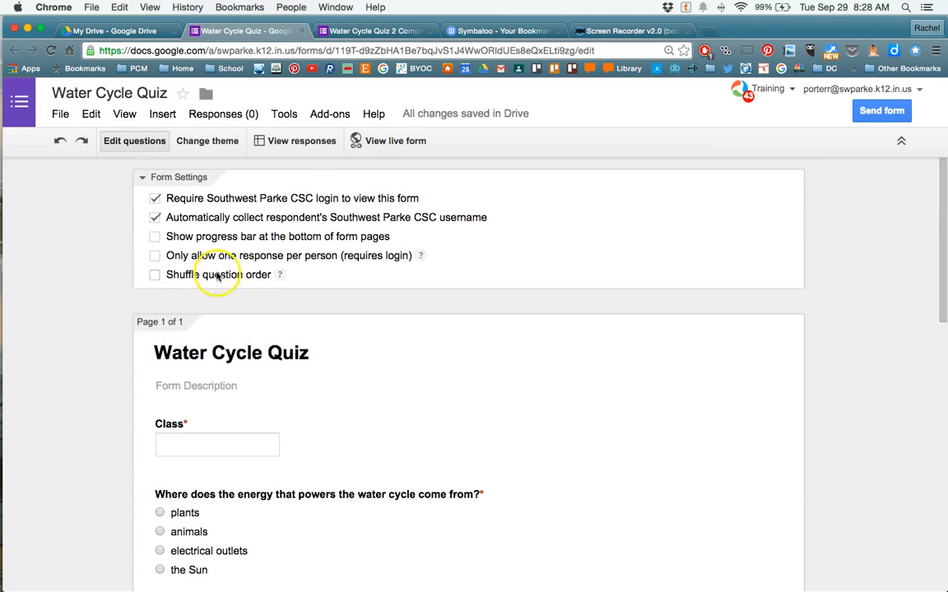
pyautogui.scroll(-3, 253, 292)
pyautogui.scroll(-6, 260, 292)
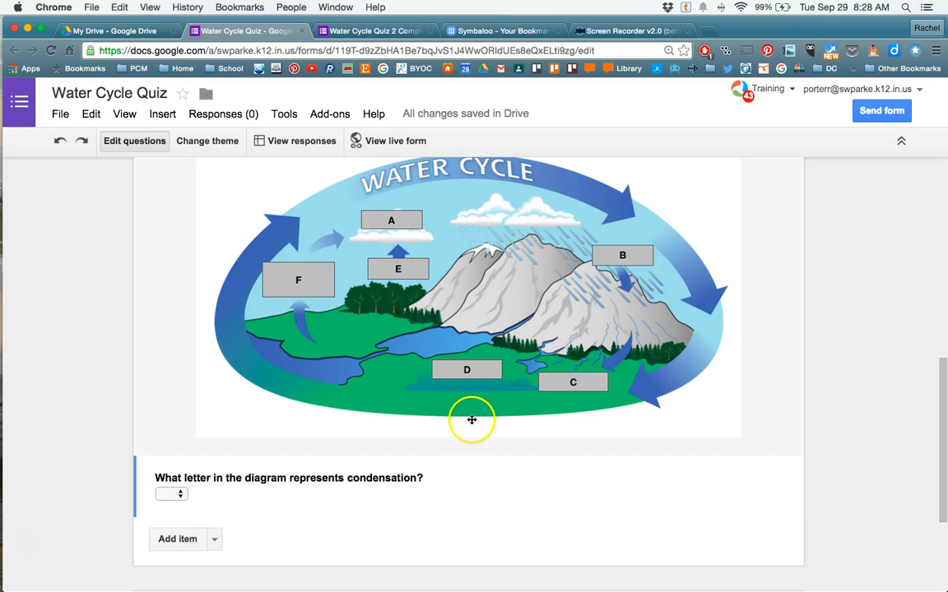
pyautogui.scroll(-2, 451, 418)
pyautogui.scroll(5, 451, 418)
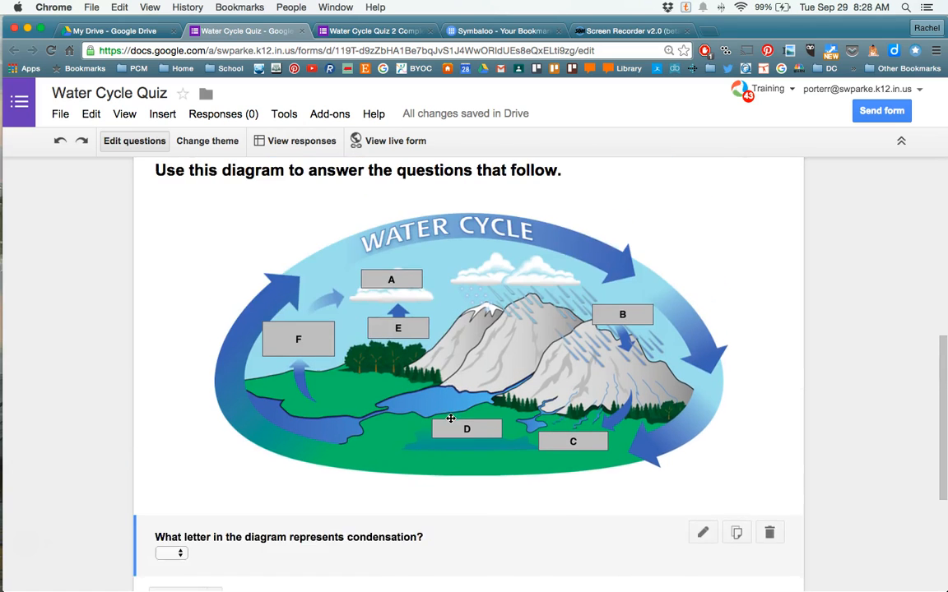
pyautogui.scroll(-8, 451, 418)
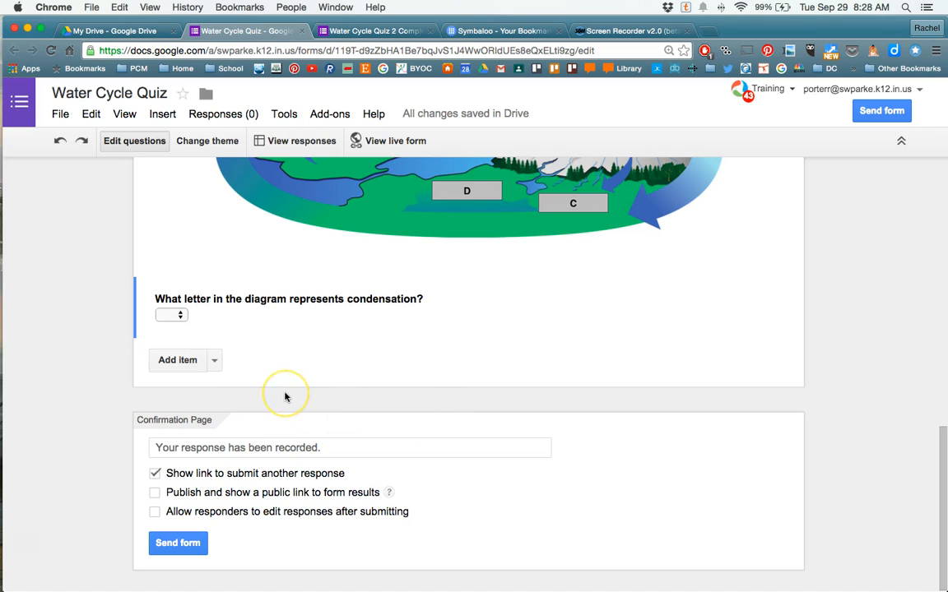
pyautogui.scroll(8, 291, 395)
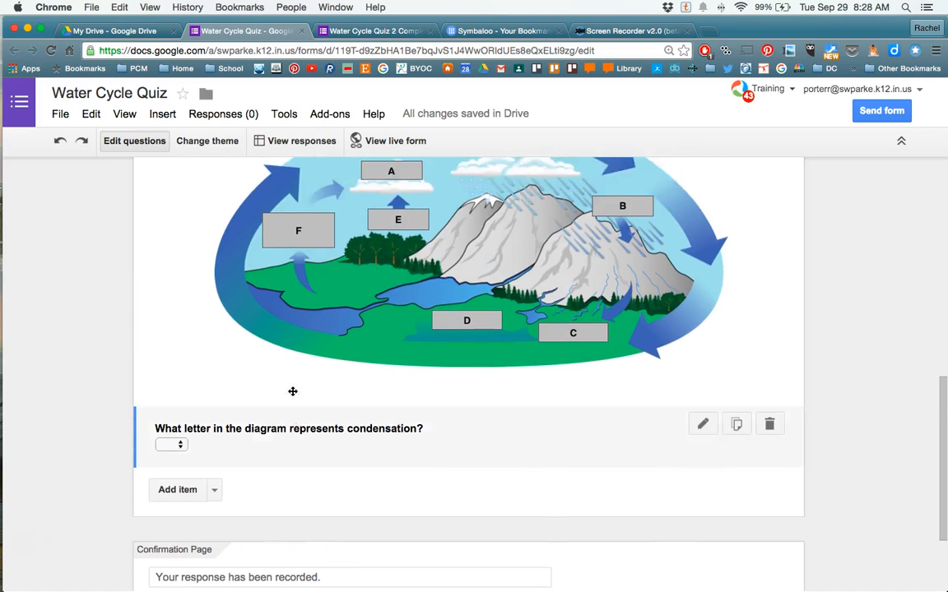